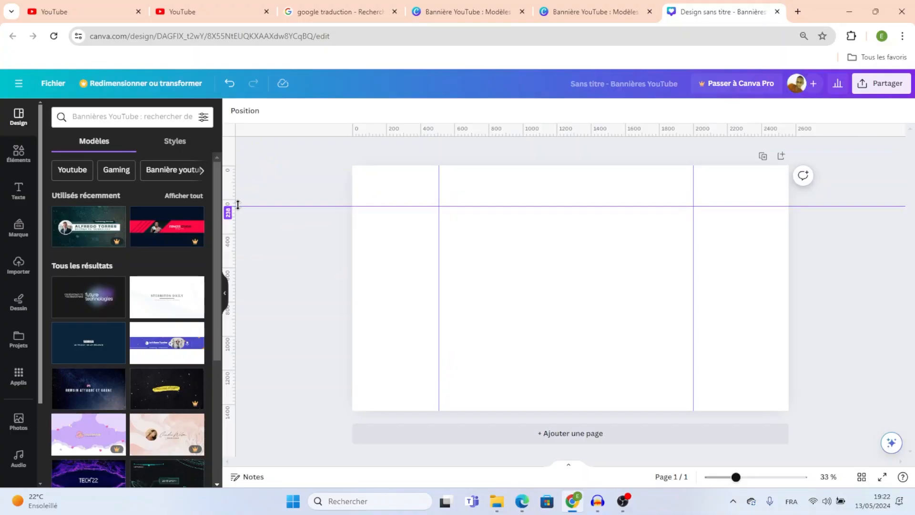
drag(231, 205, 237, 265)
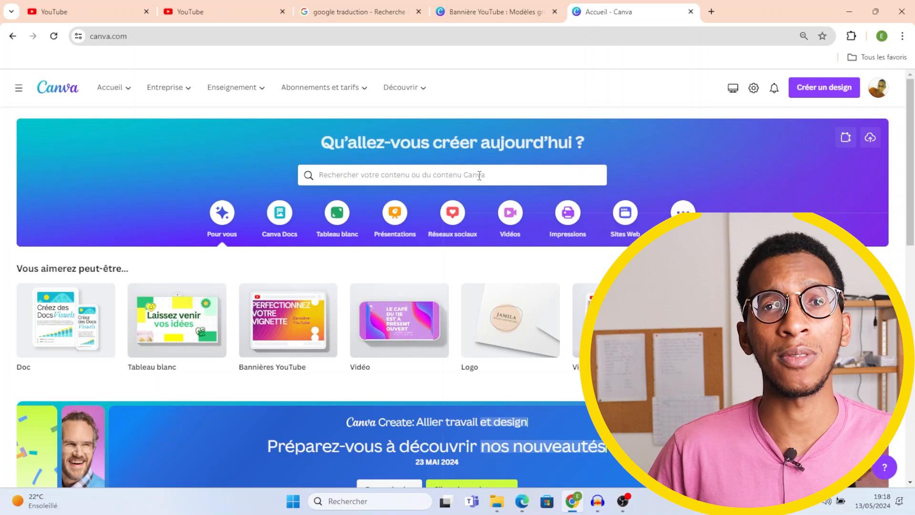
Find the "Bannières YouTube" template category and create a blank YouTube banner design.
click(480, 175)
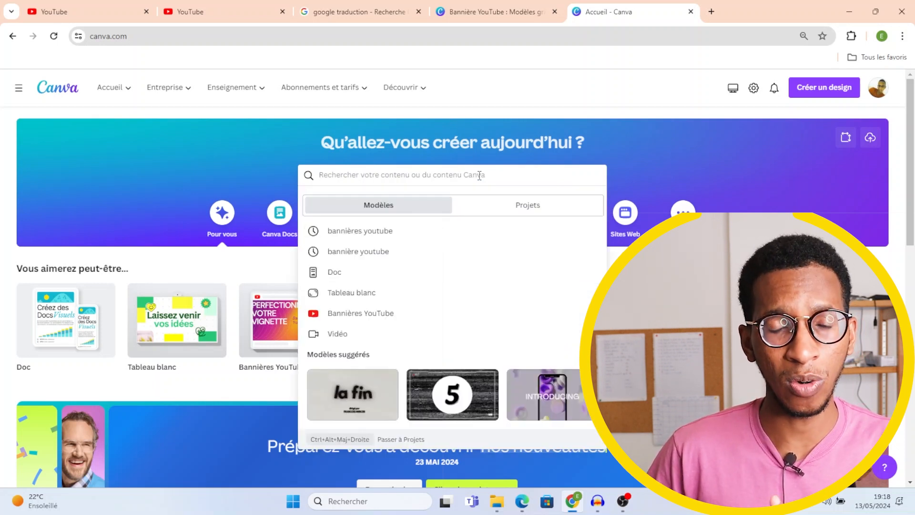
click(358, 315)
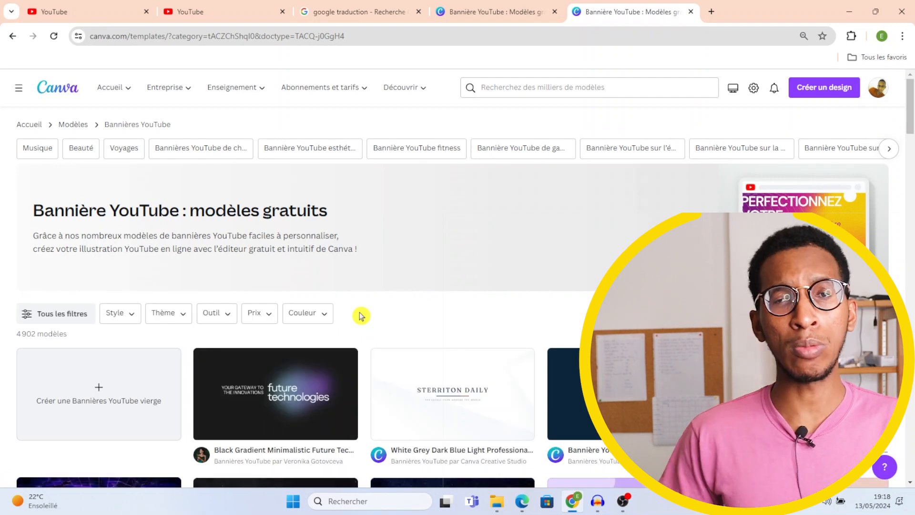
scroll(367, 322, down, 1)
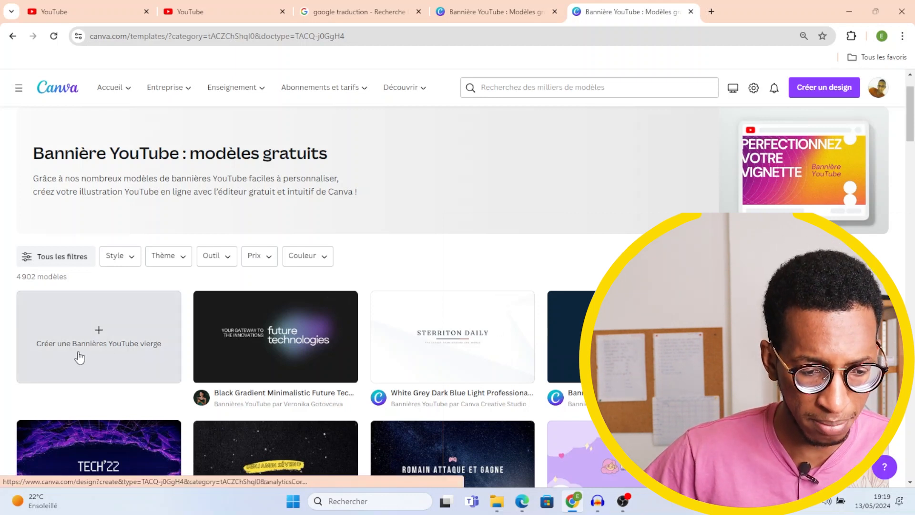
click(120, 361)
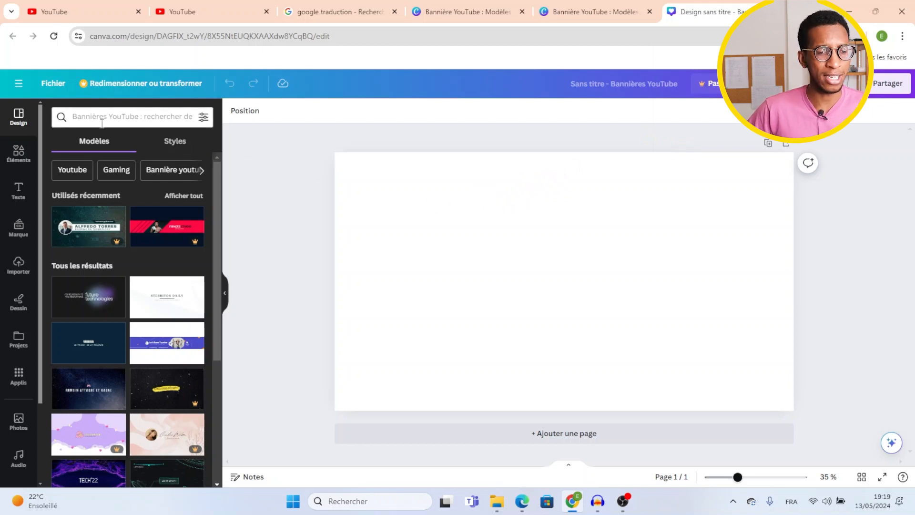
Show the rulers and guides in the banner design.
click(54, 86)
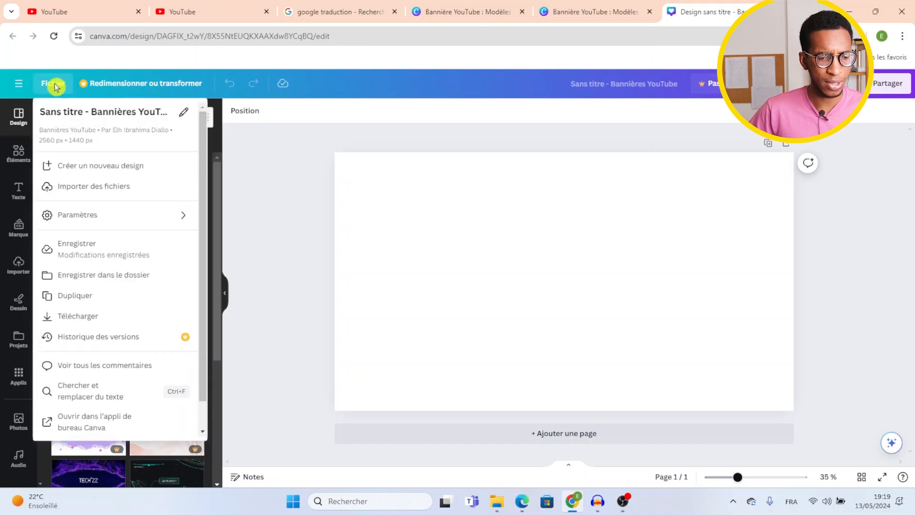
mouse_move(99, 220)
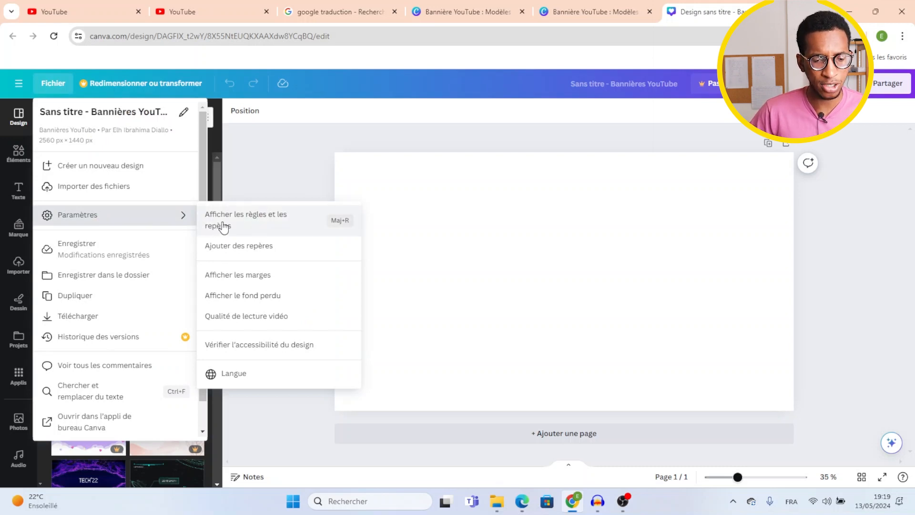
click(260, 226)
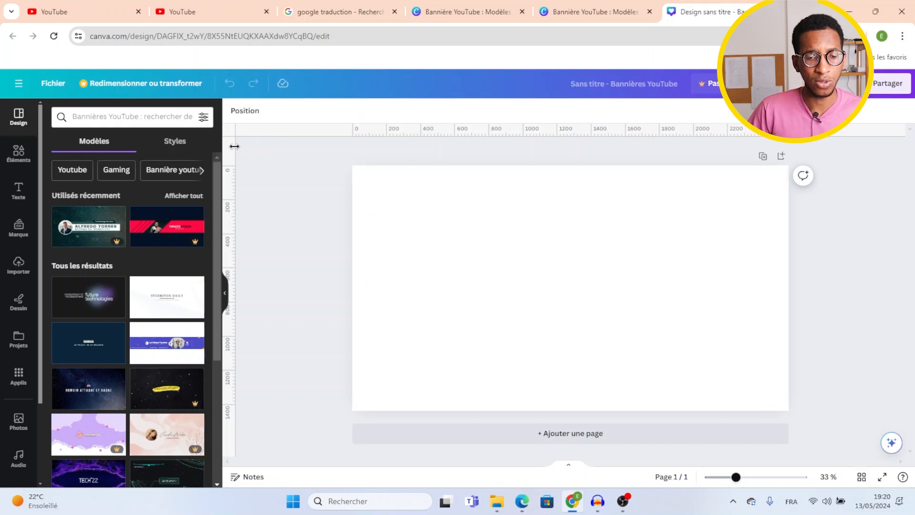
Place two vertical guides on the banner, at about 500 px and about 2000 px on the horizontal ruler.
drag(234, 146, 439, 148)
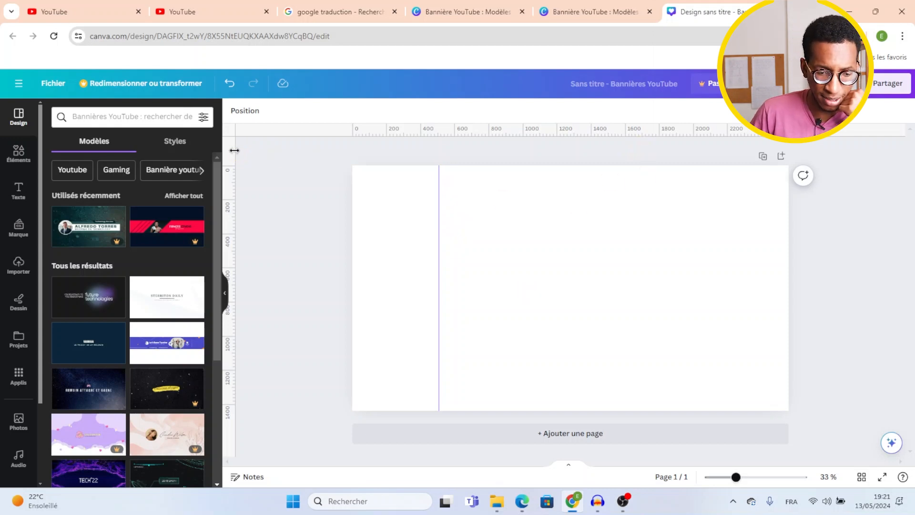
drag(232, 152, 263, 152)
drag(339, 151, 692, 165)
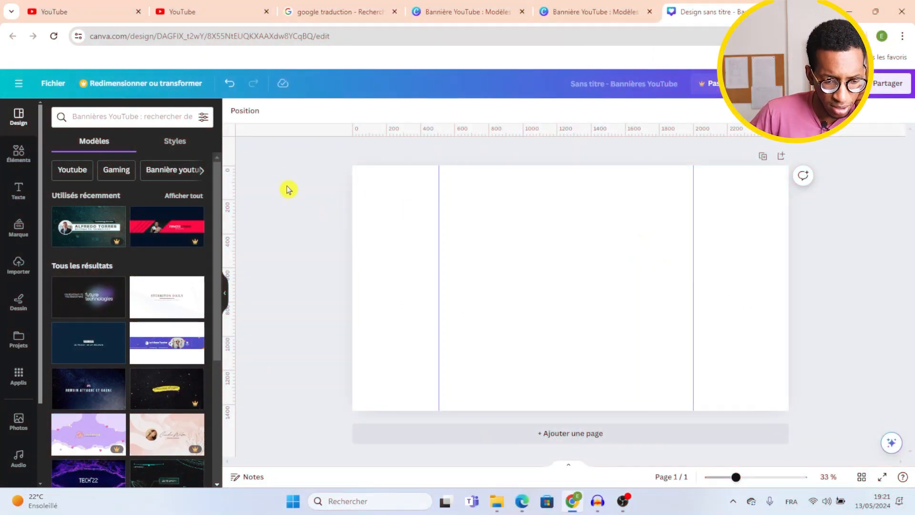
Place two horizontal guides on the banner, at about 505 px and about 940 px on the vertical ruler.
drag(241, 136, 238, 266)
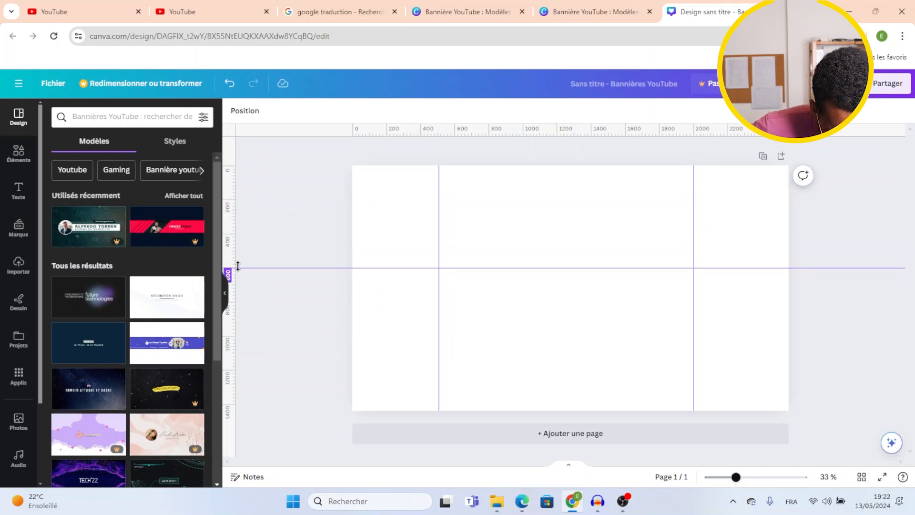
drag(238, 266, 241, 250)
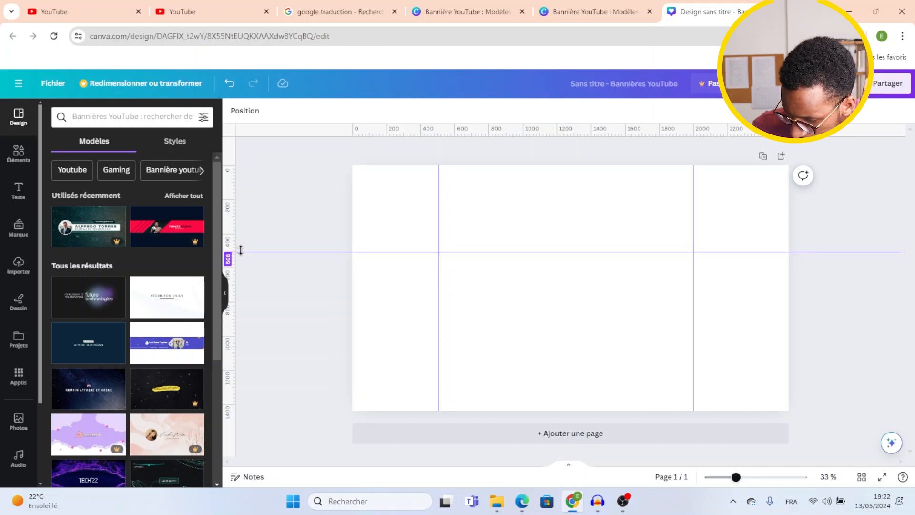
drag(241, 250, 240, 248)
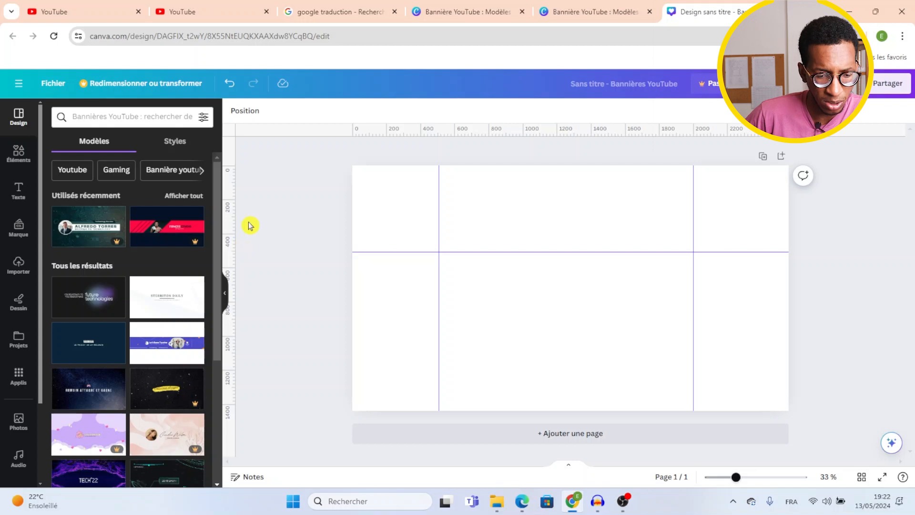
drag(246, 134, 270, 325)
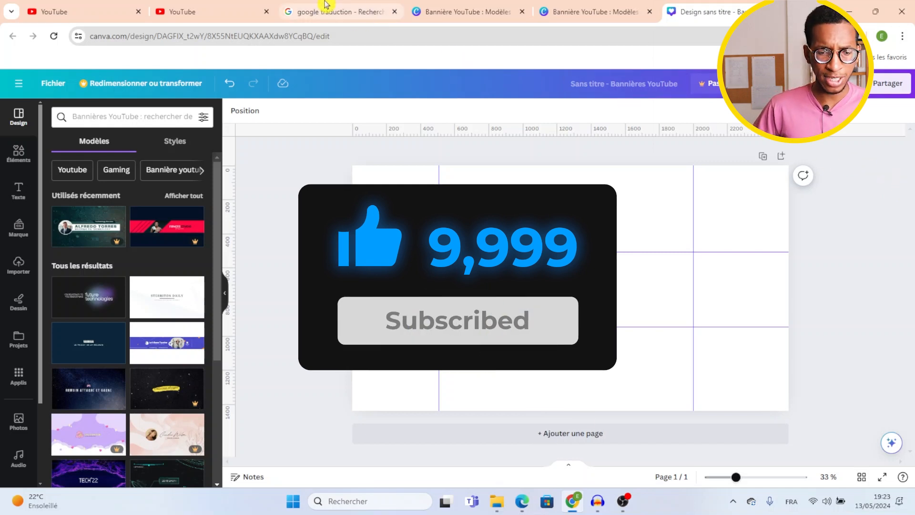
View the existing banner on the YouTube channel page and return to the Canva design.
click(203, 6)
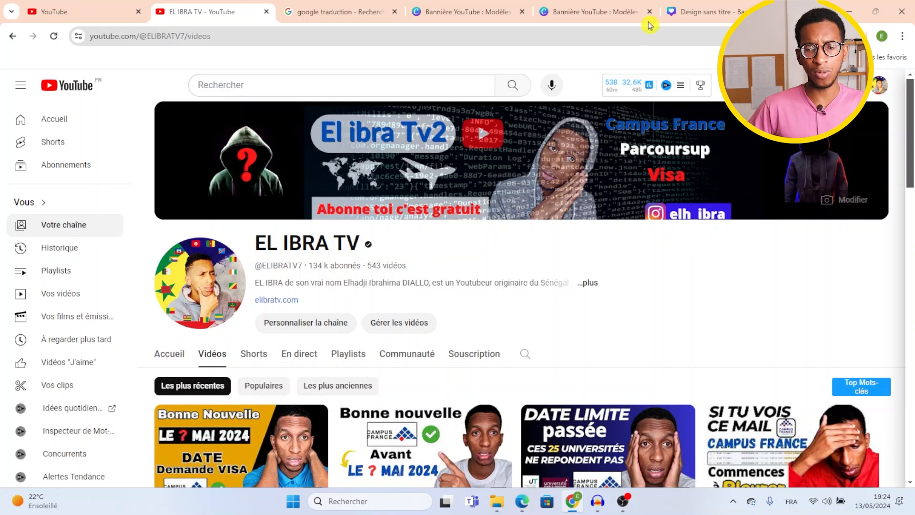
click(690, 6)
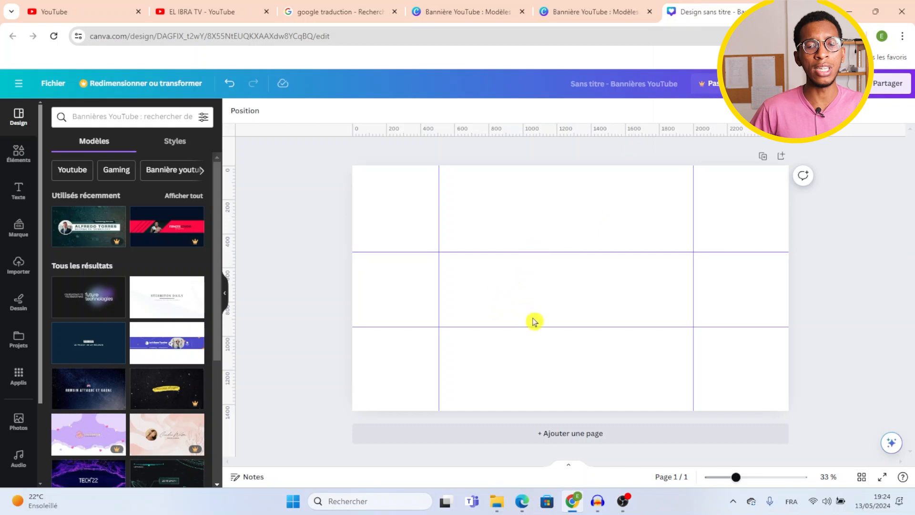
Try several light blue and turquoise background colours on the page and set the background back to white.
click(561, 306)
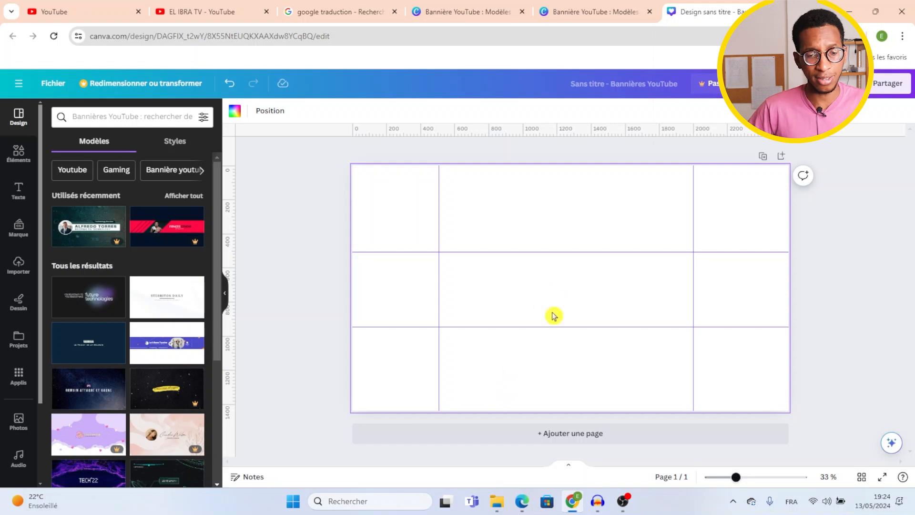
click(234, 112)
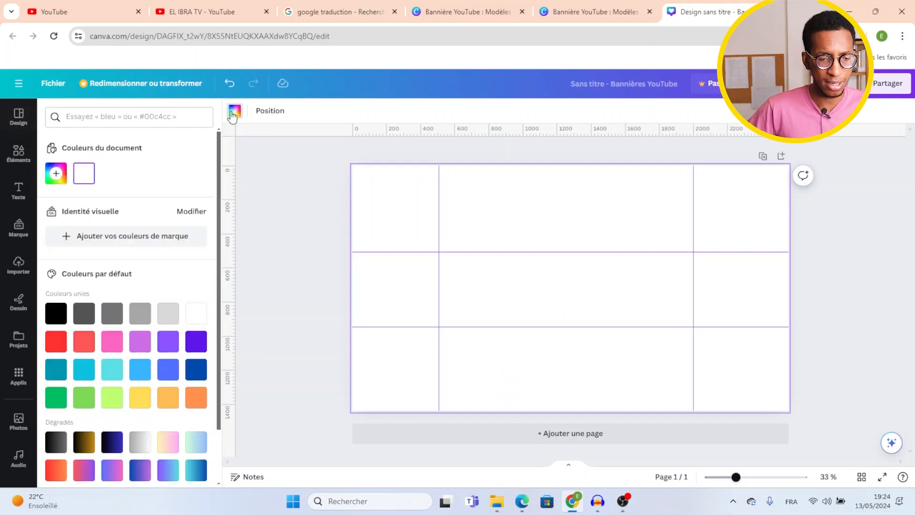
scroll(148, 309, down, 1)
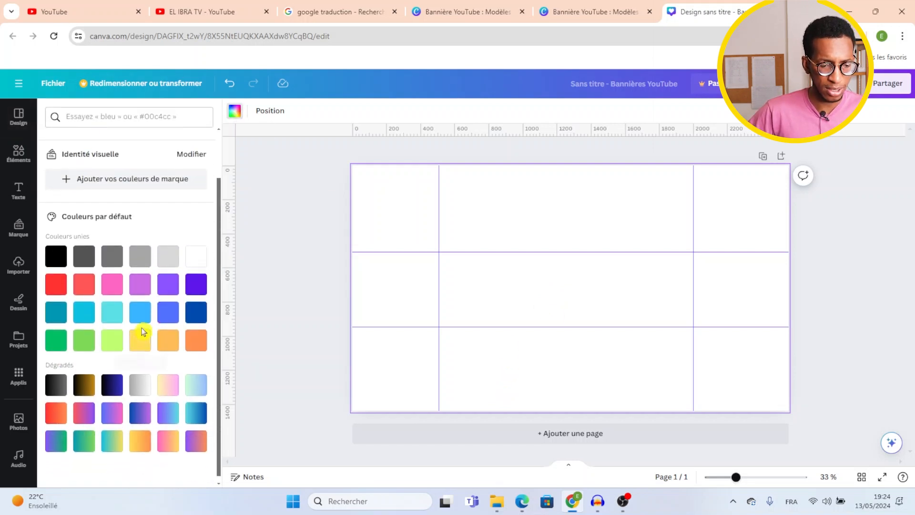
click(140, 313)
click(113, 311)
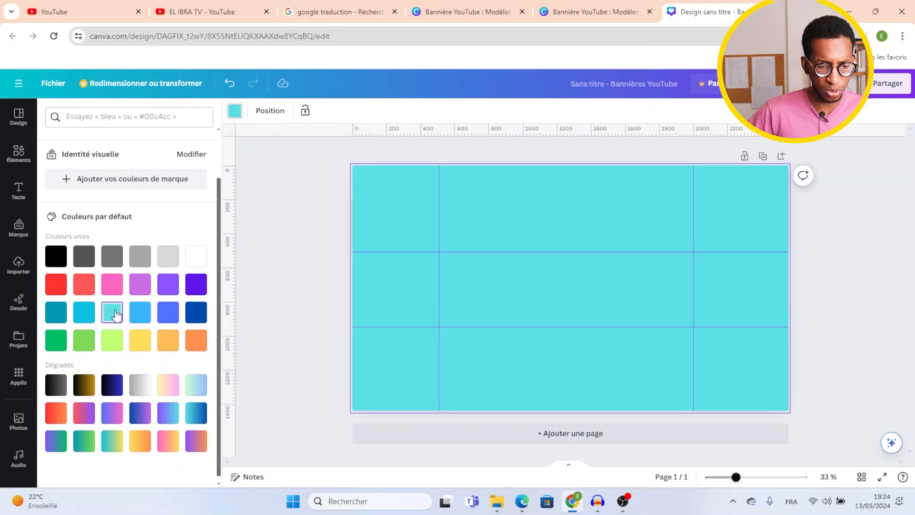
click(90, 312)
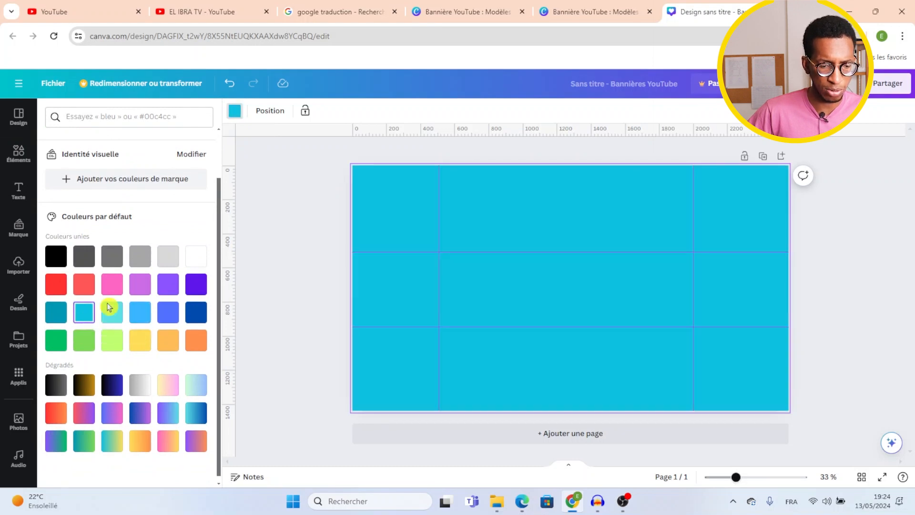
click(196, 256)
click(303, 243)
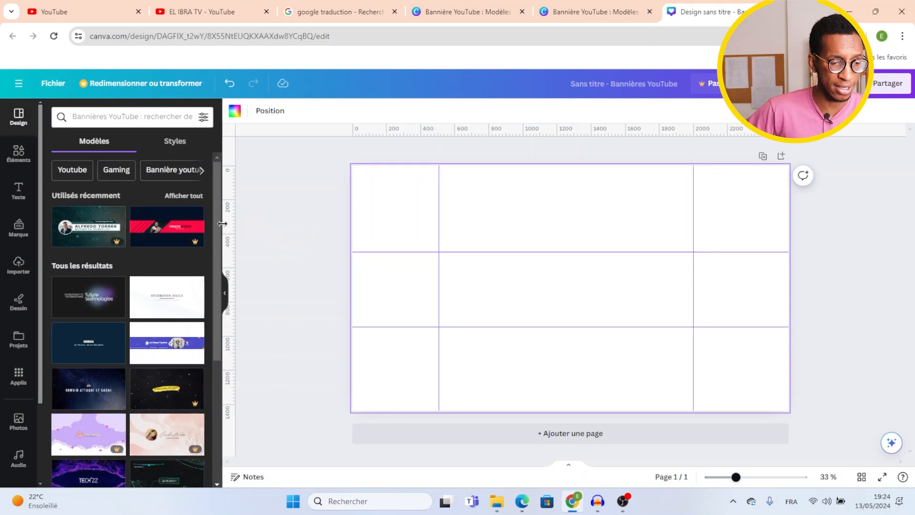
Add the uploaded black square eye logo and the cut-out photo of the man with both hands on his face.
click(17, 267)
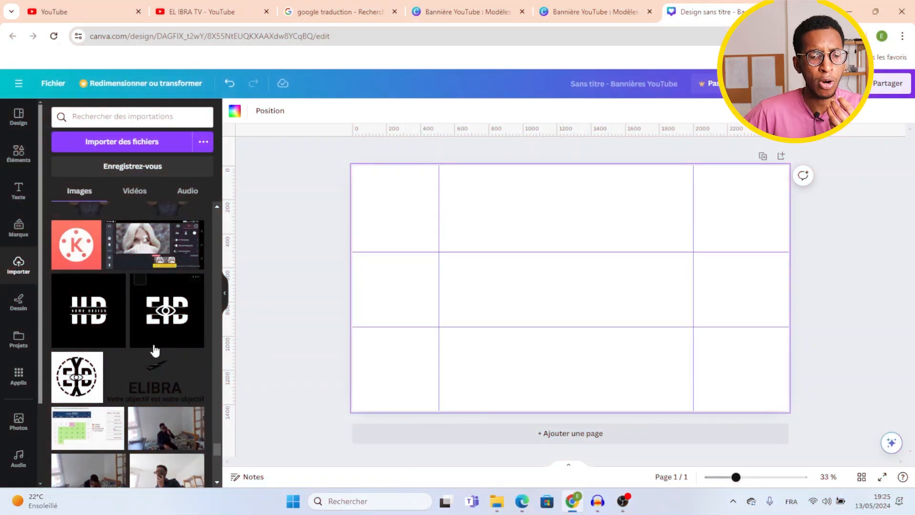
click(166, 316)
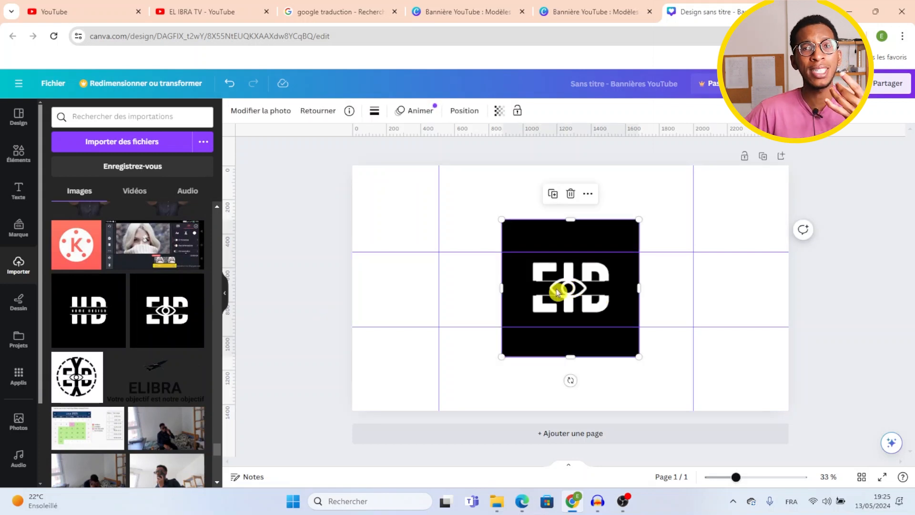
scroll(181, 372, up, 3)
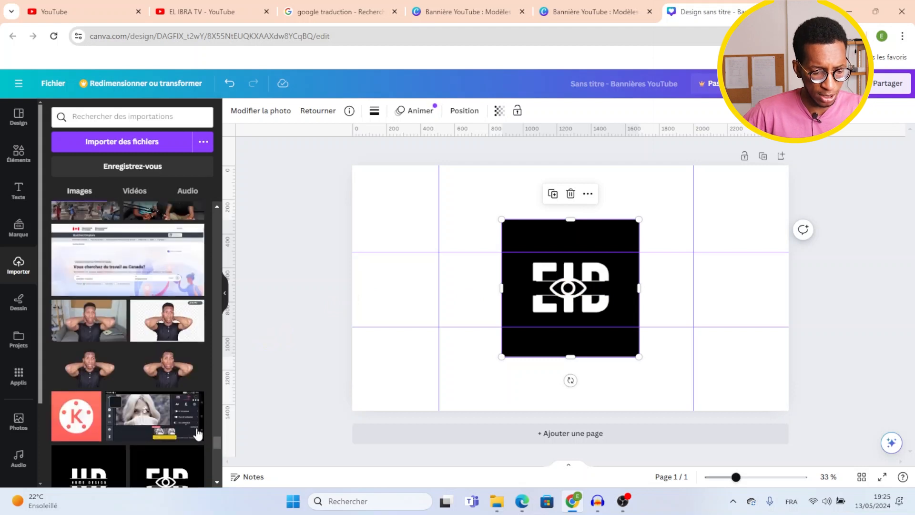
drag(219, 442, 209, 219)
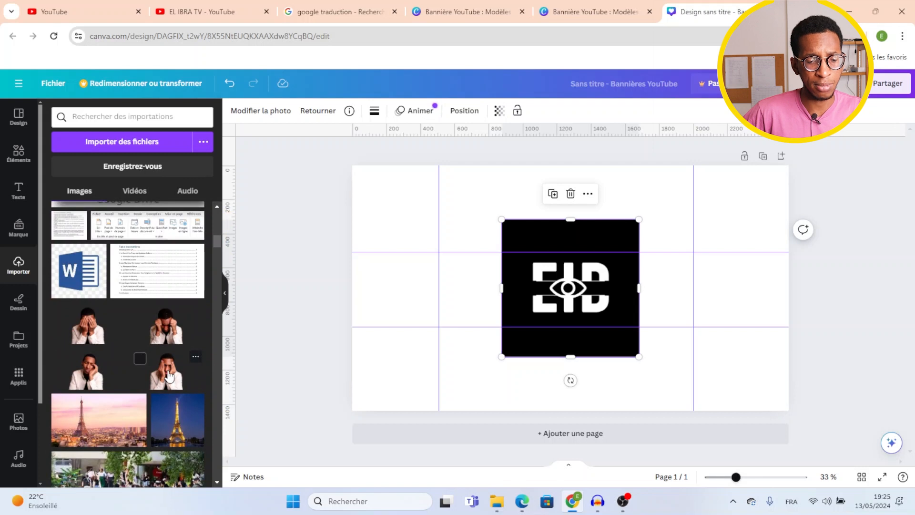
click(169, 376)
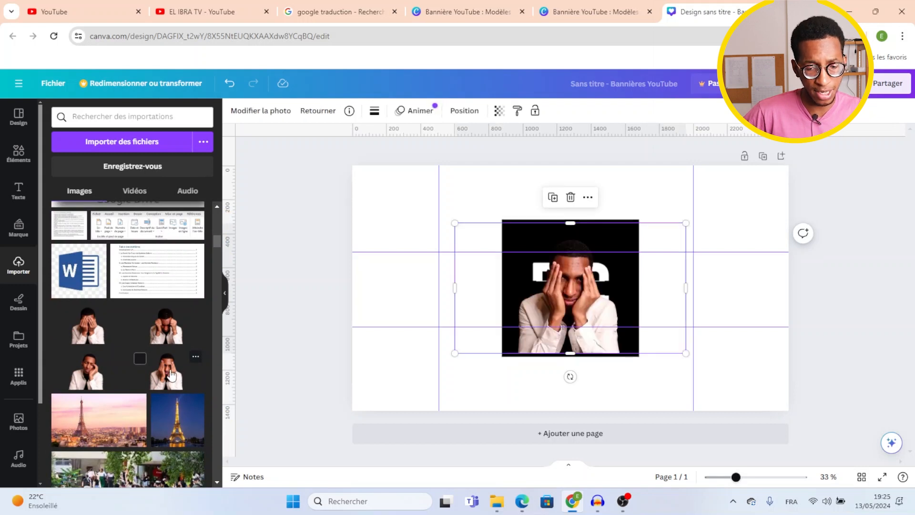
scroll(143, 292, up, 5)
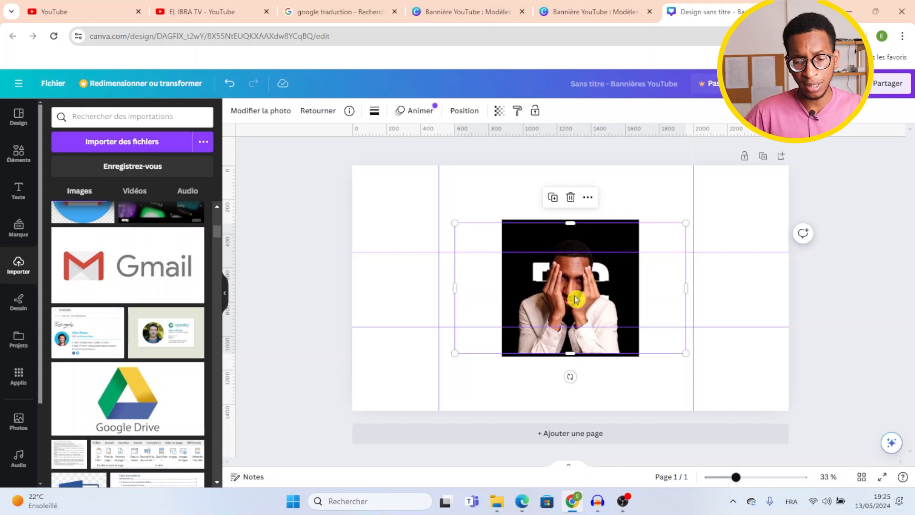
Move the cut-out photo aside over the right vertical guide and shrink the logo to a small square.
drag(576, 300, 714, 317)
click(557, 290)
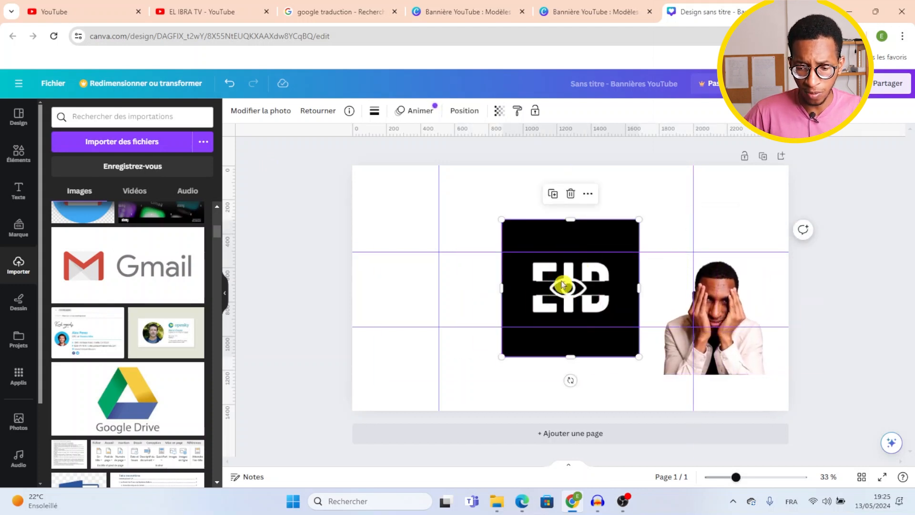
drag(639, 218, 507, 297)
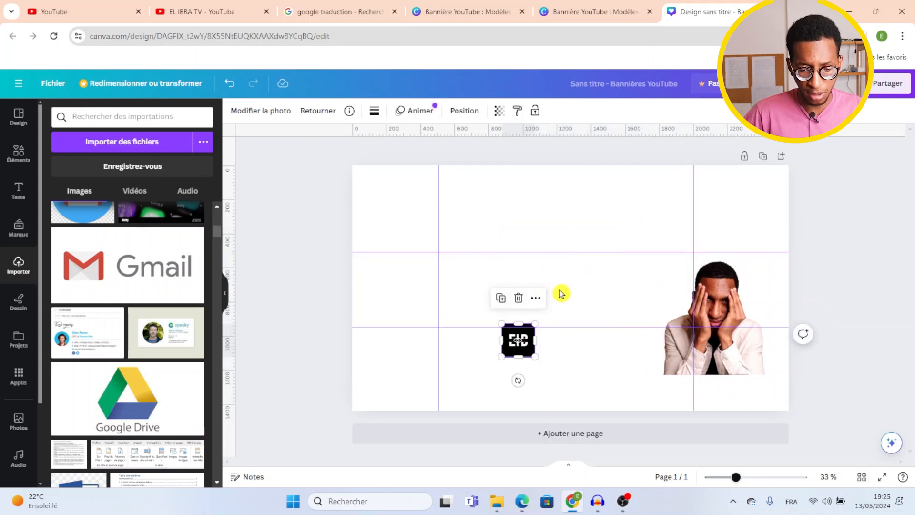
Move the logo just inside the left vertical guide between the two horizontal guides and make it slightly smaller.
scroll(556, 297, up, 2)
scroll(555, 299, up, 1)
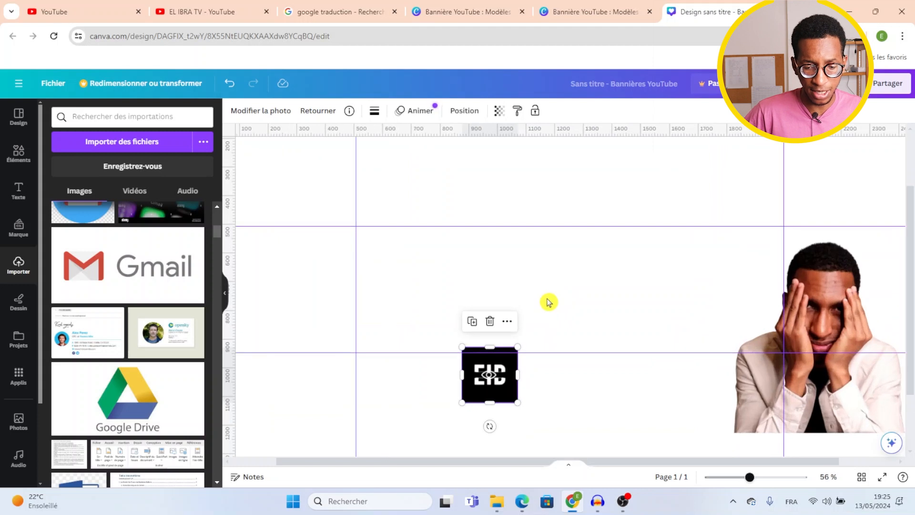
scroll(549, 302, up, 1)
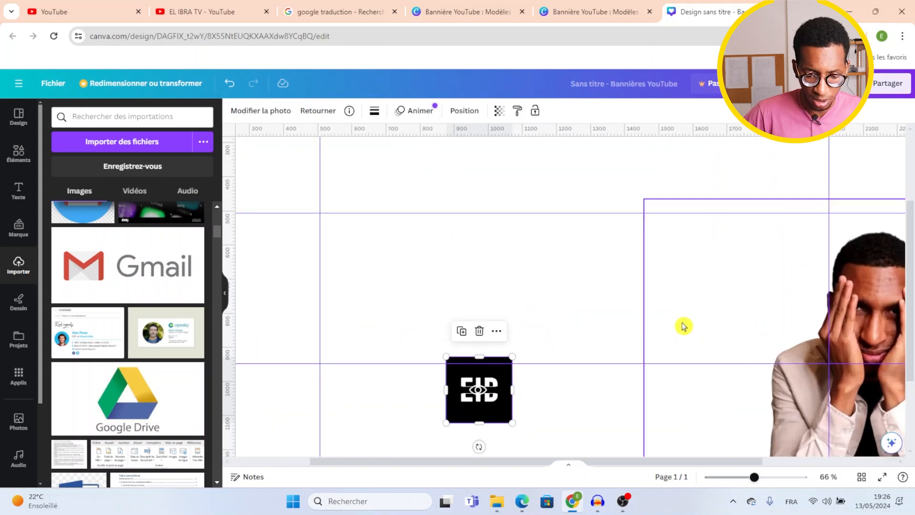
drag(484, 385, 379, 257)
drag(408, 297, 392, 279)
Resize the cut-out photo to fit between the horizontal guides and place it near the middle of the central area.
drag(860, 325, 663, 272)
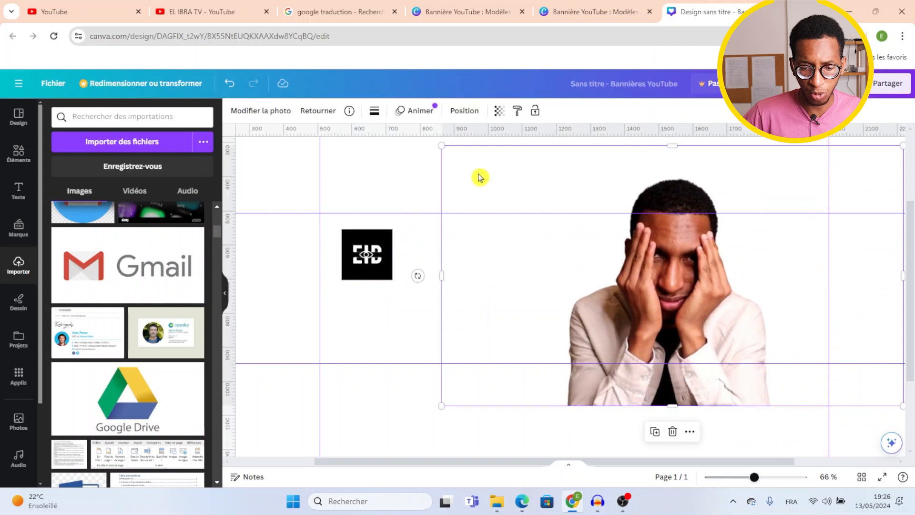
drag(439, 145, 725, 304)
drag(775, 331, 528, 243)
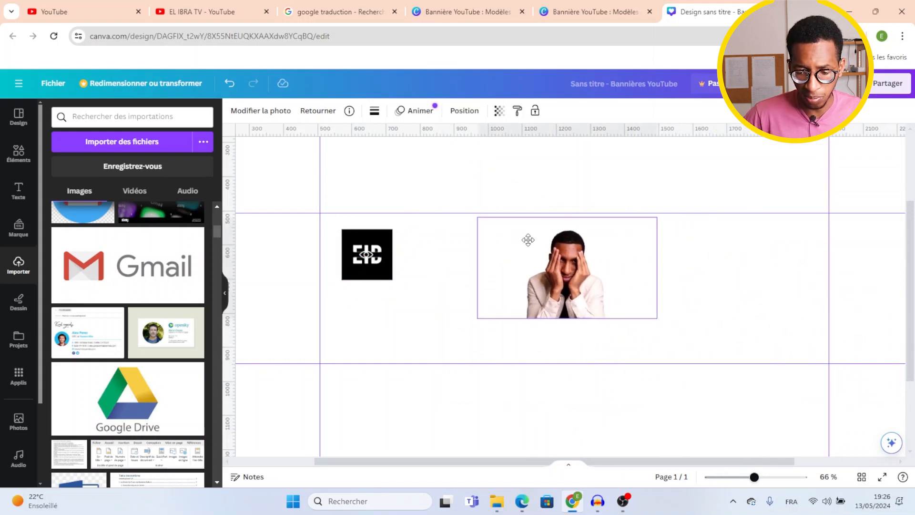
drag(657, 319, 714, 352)
drag(658, 317, 627, 314)
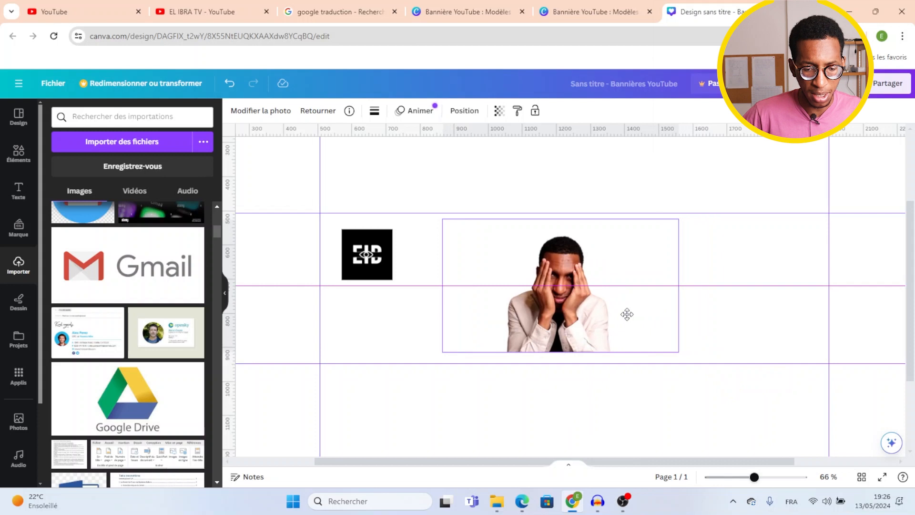
Add a heading text reading "Mister IB" to the banner.
click(410, 315)
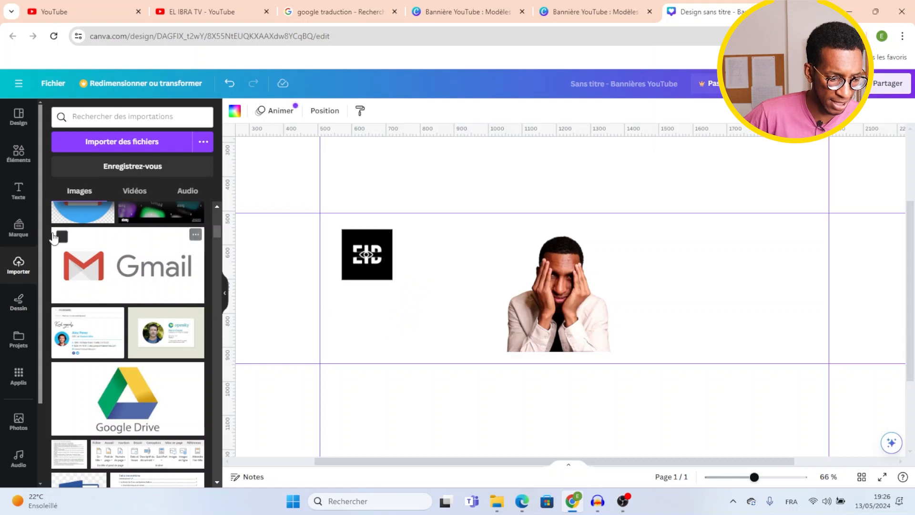
click(18, 190)
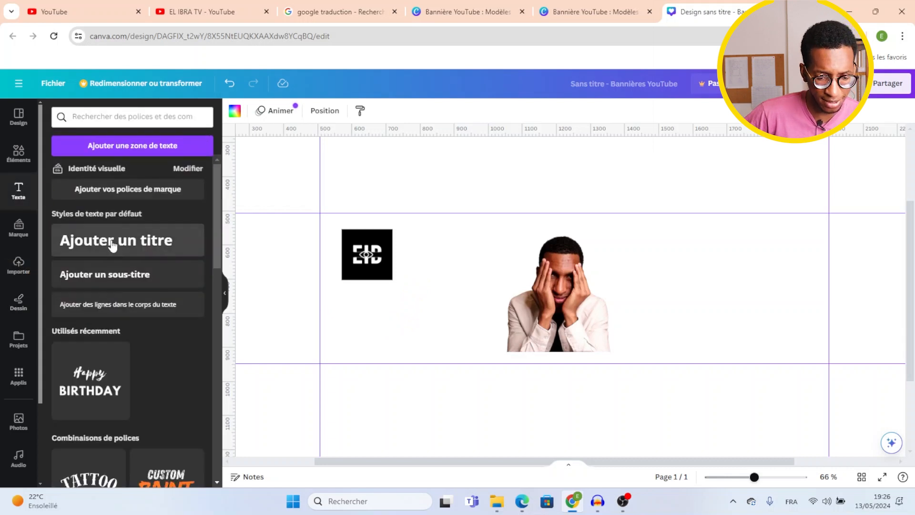
click(113, 245)
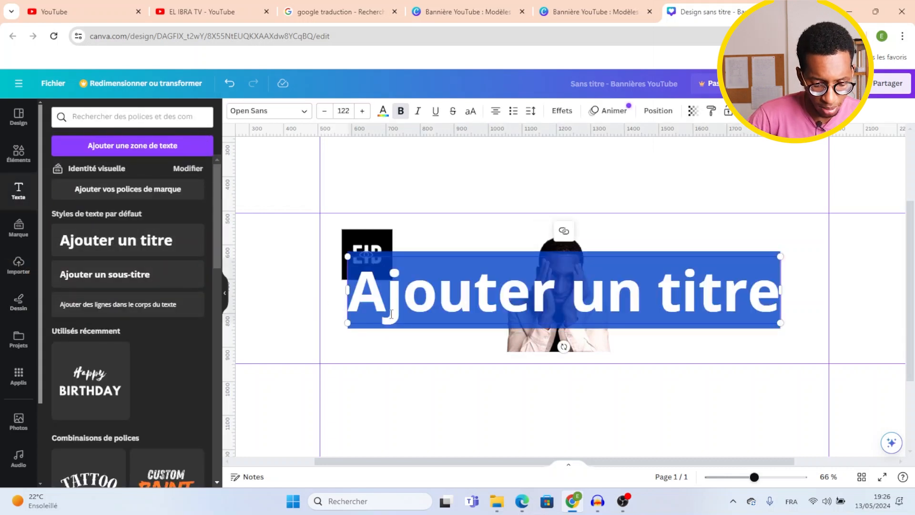
text(Misy)
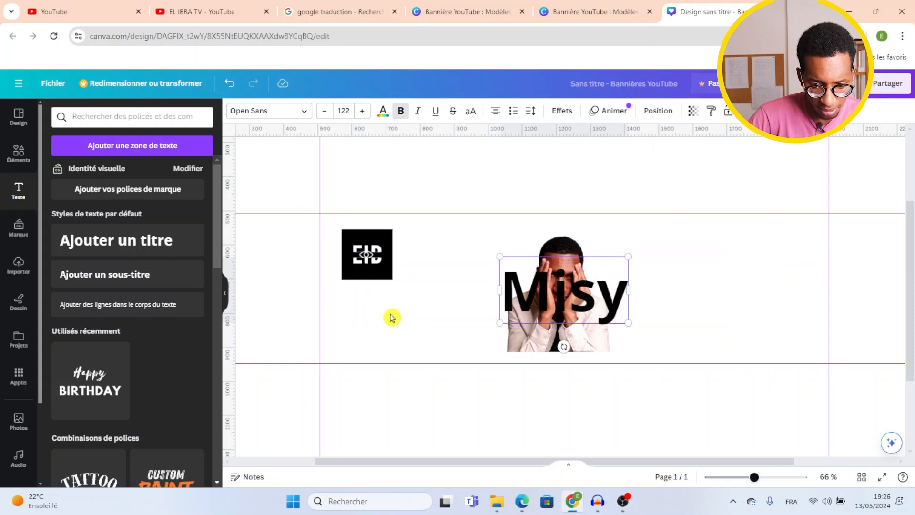
key(BackSpace)
text(ter IB)
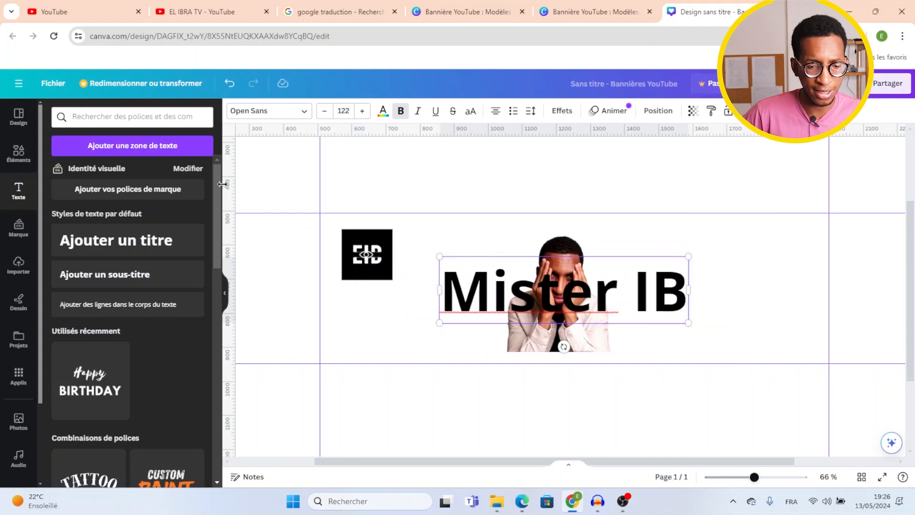
Recolour the whole "Mister IB" heading dark blue from the default solid colours.
click(302, 114)
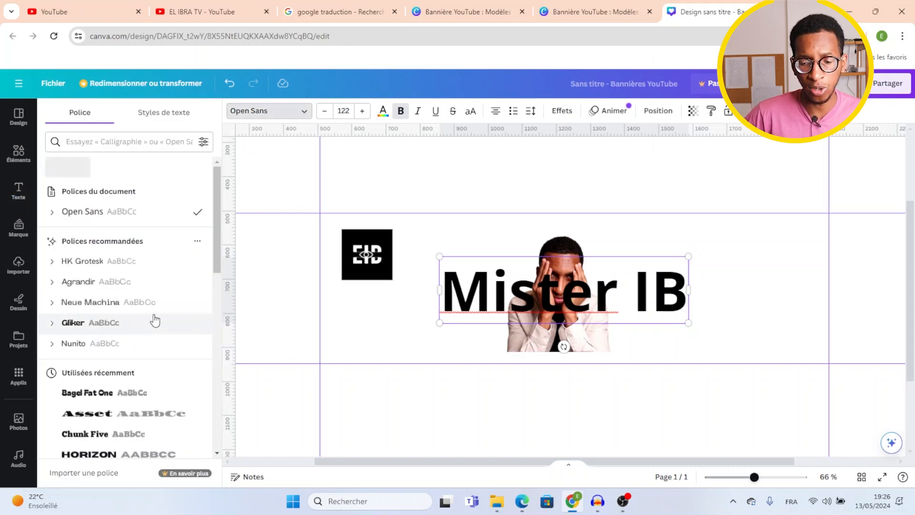
click(383, 116)
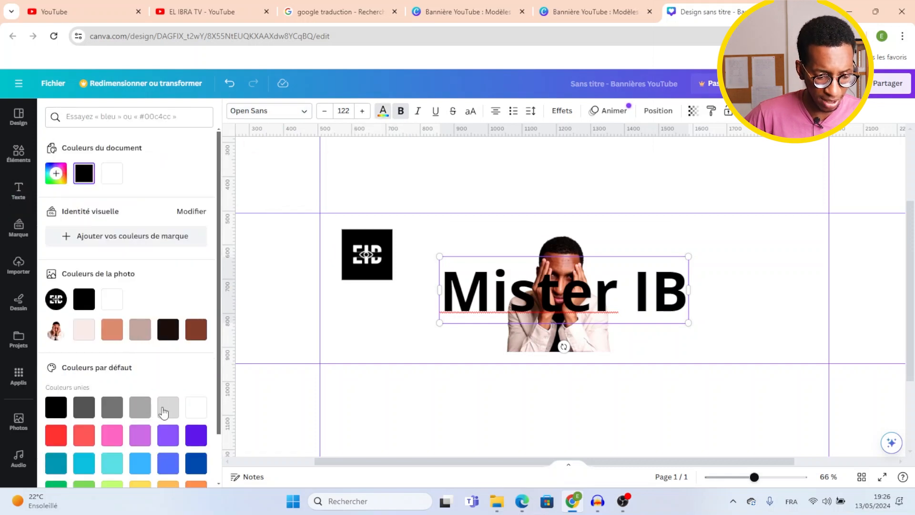
click(195, 465)
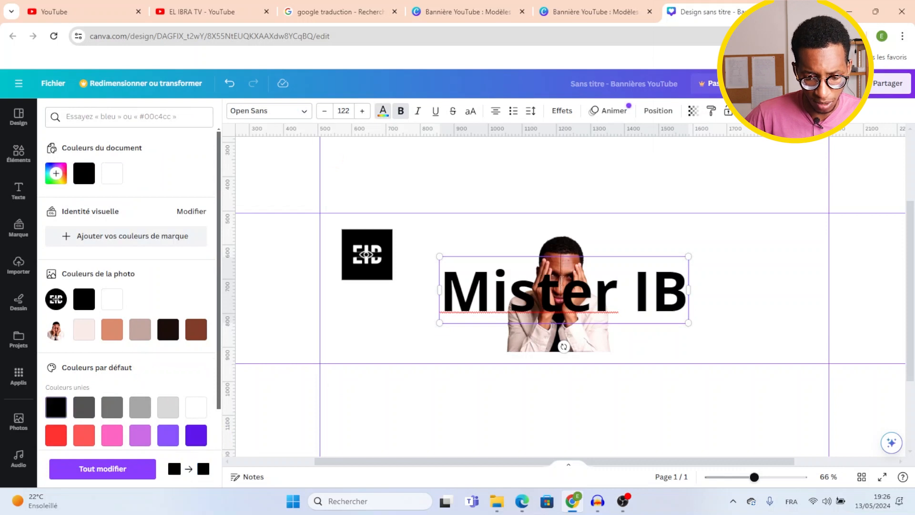
double_click(561, 287)
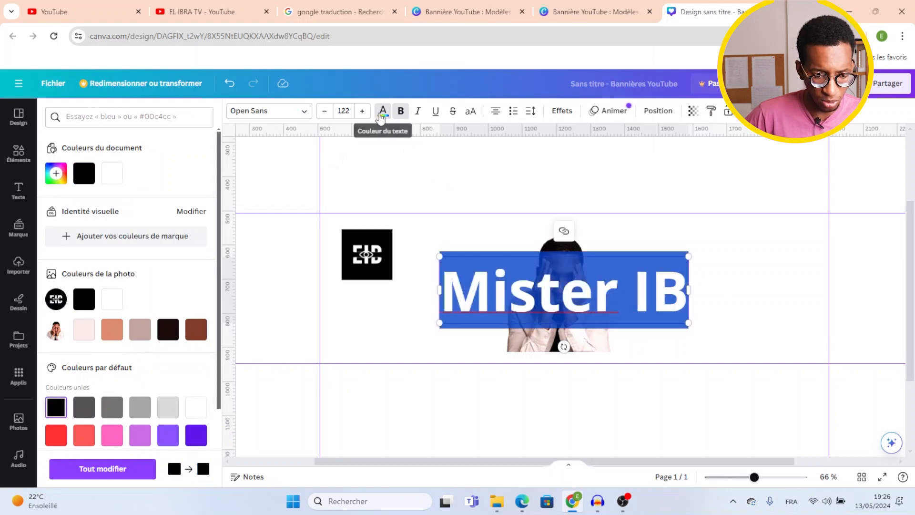
click(384, 113)
click(384, 114)
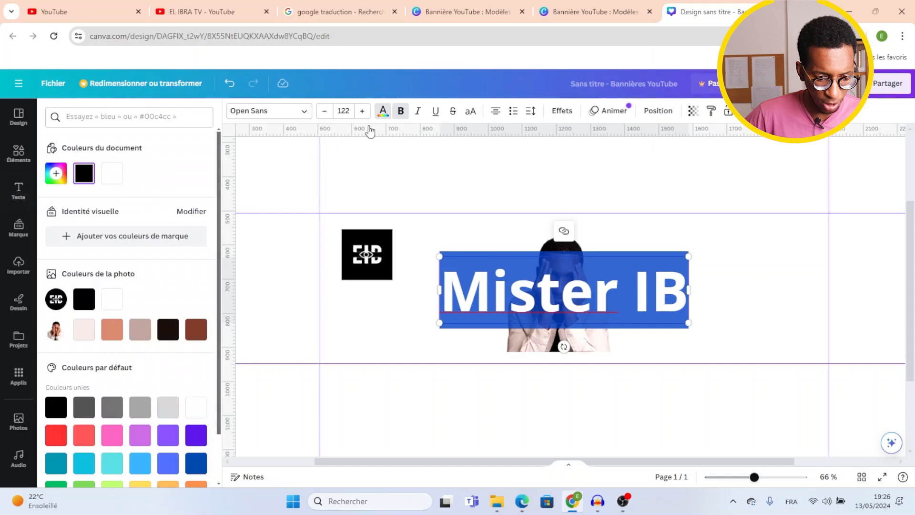
click(194, 463)
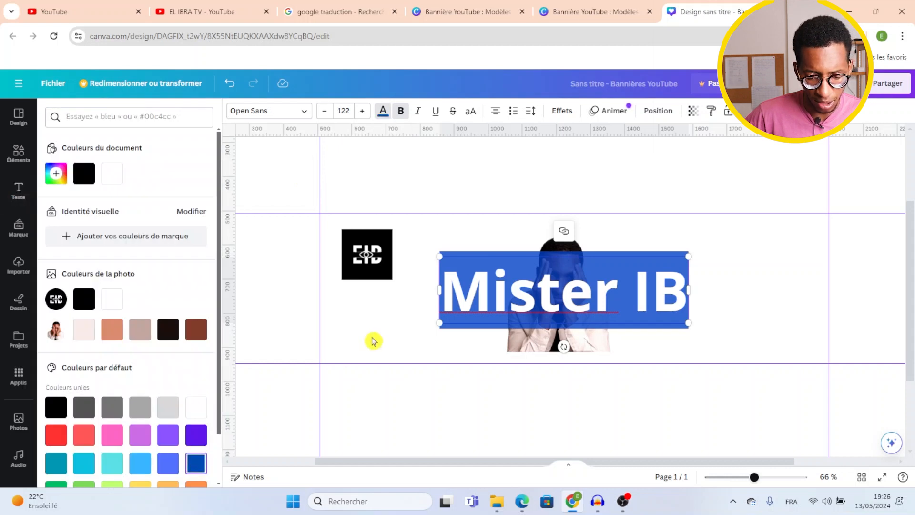
click(417, 326)
Shrink the "Mister IB" heading to about size 46.5 and place it directly below the logo.
click(527, 287)
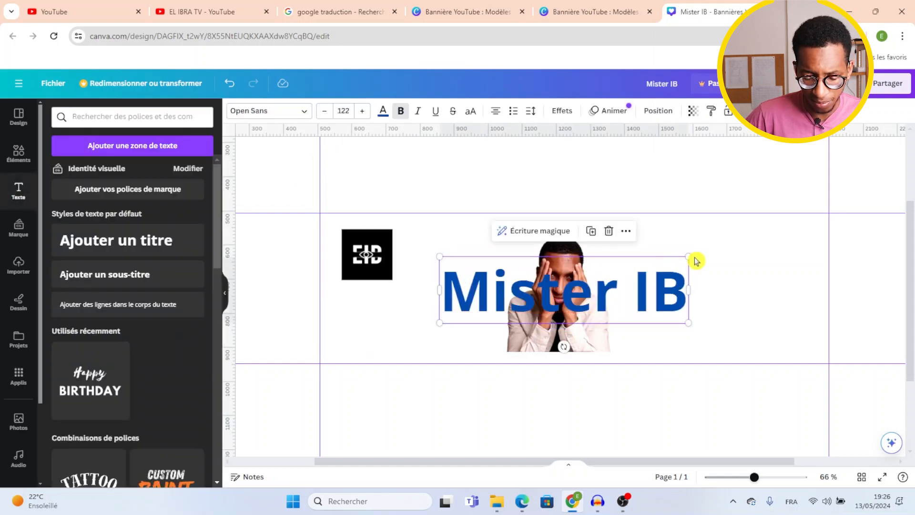
drag(691, 257, 539, 299)
drag(495, 320, 388, 308)
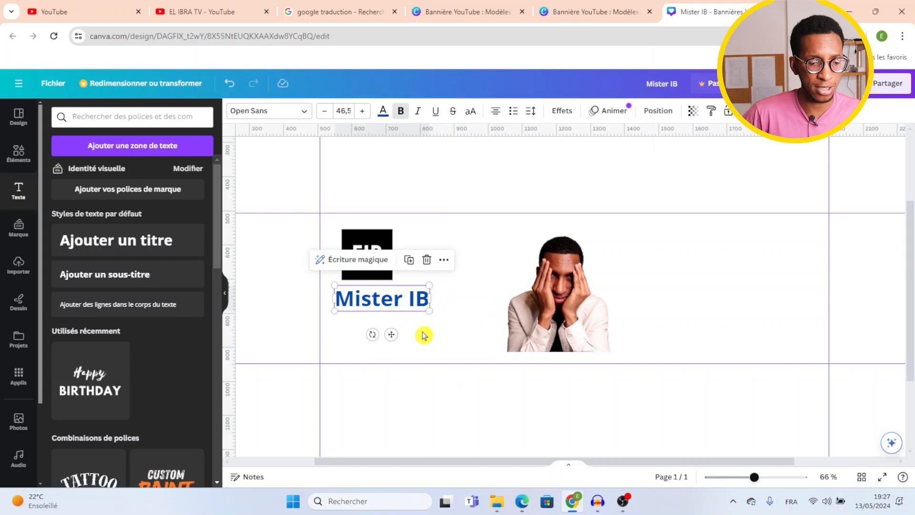
Add a second heading text reading "Une vidéo par semaine".
click(151, 247)
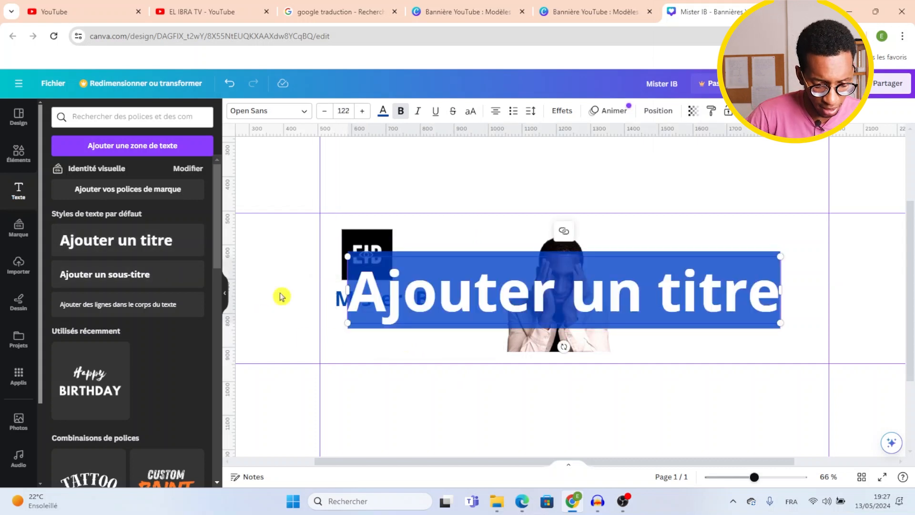
text(Une v)
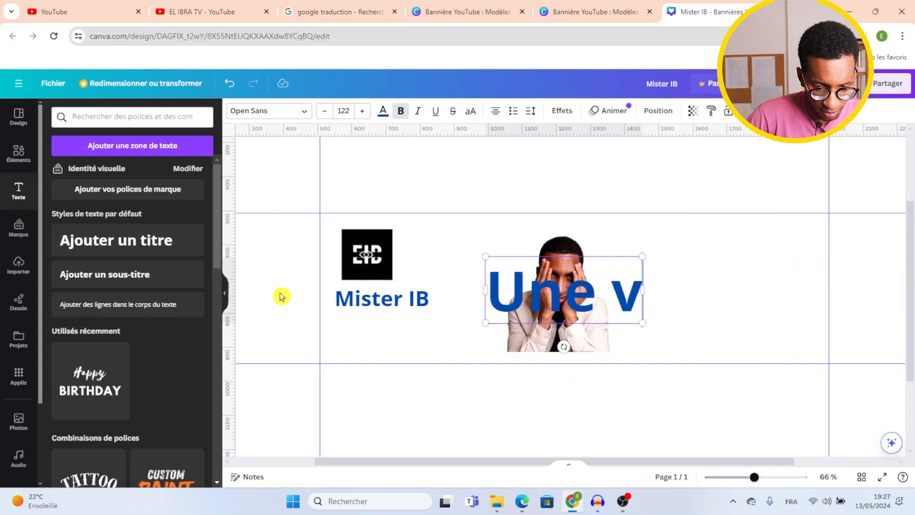
text(idéo pa)
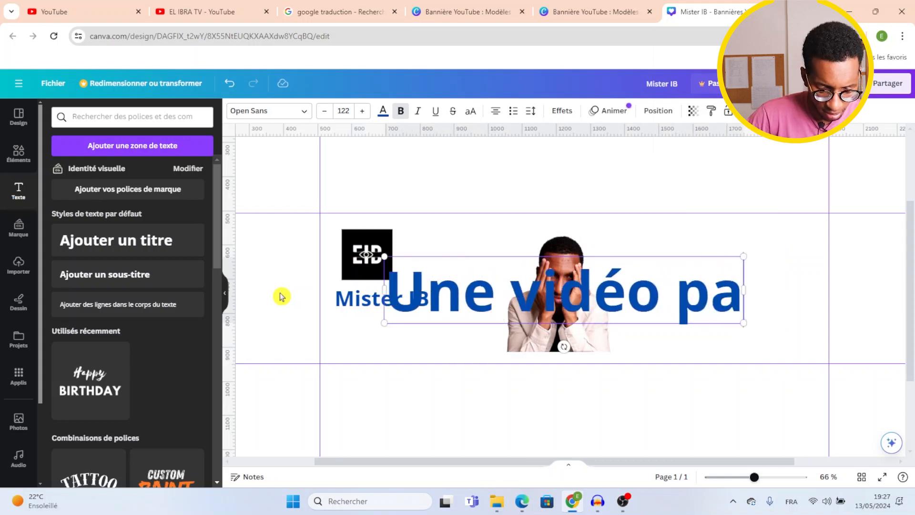
text(r semaine)
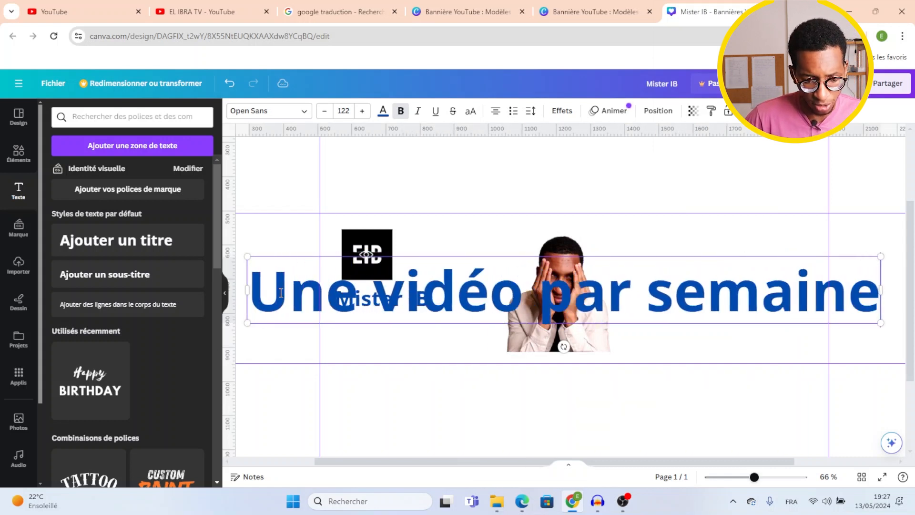
Shrink the "Une vidéo par semaine" text to about size 34, place it below "Mister IB", and shift the photo right to clear it.
drag(245, 256, 704, 304)
drag(802, 346, 431, 361)
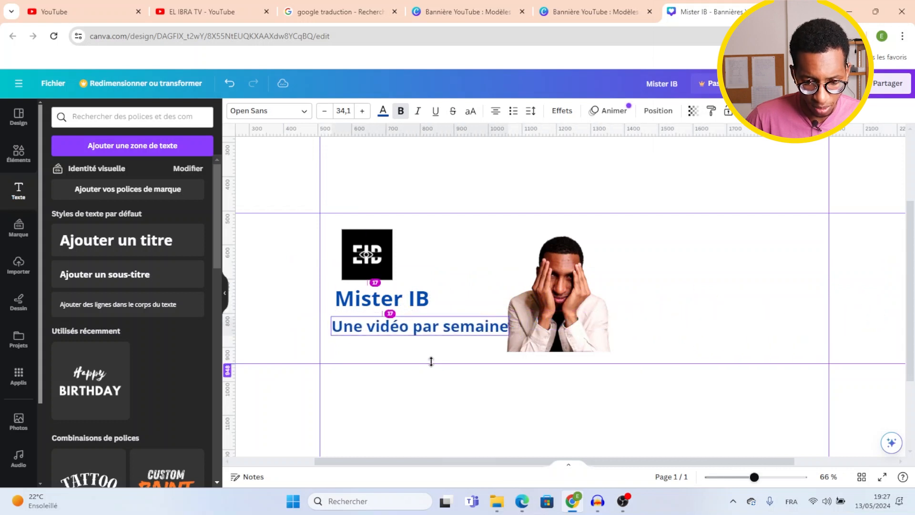
drag(556, 325, 578, 324)
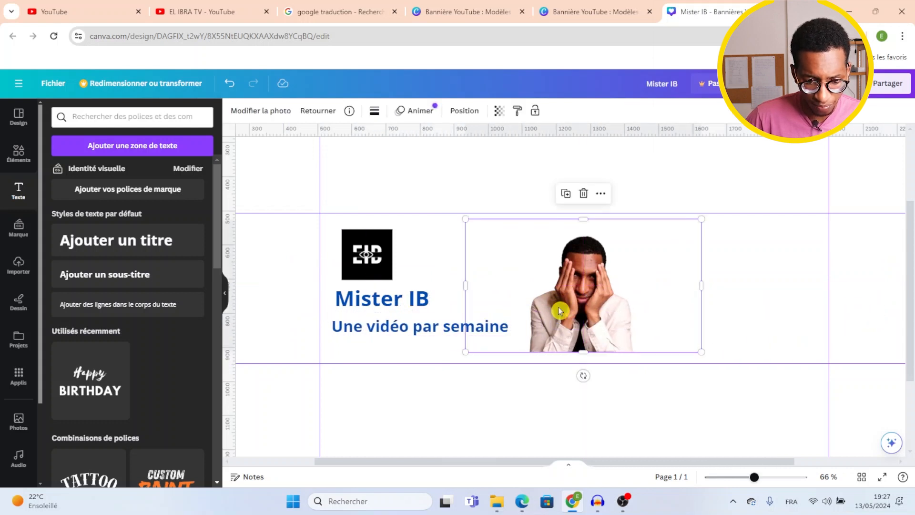
click(292, 311)
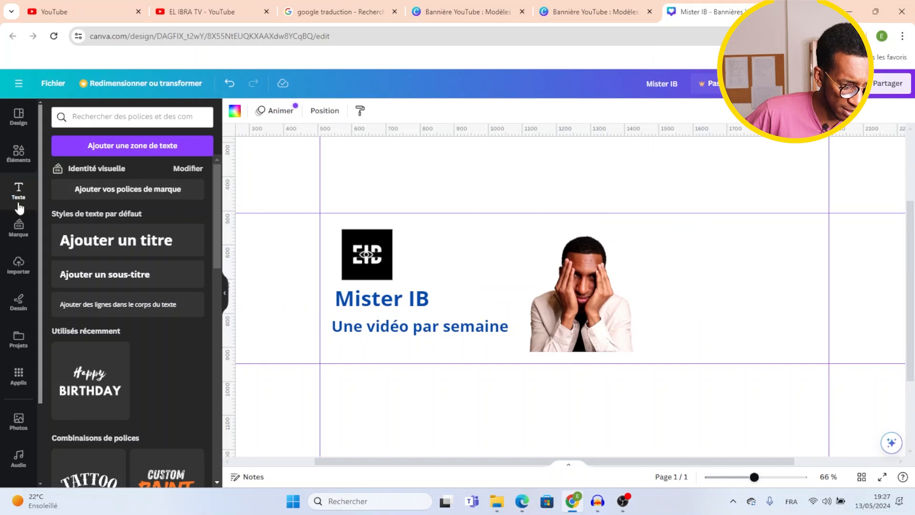
Find the round dark blue Instagram icon among the "instagram" illustrations and place it small, right of the photo just below the upper guide.
click(20, 153)
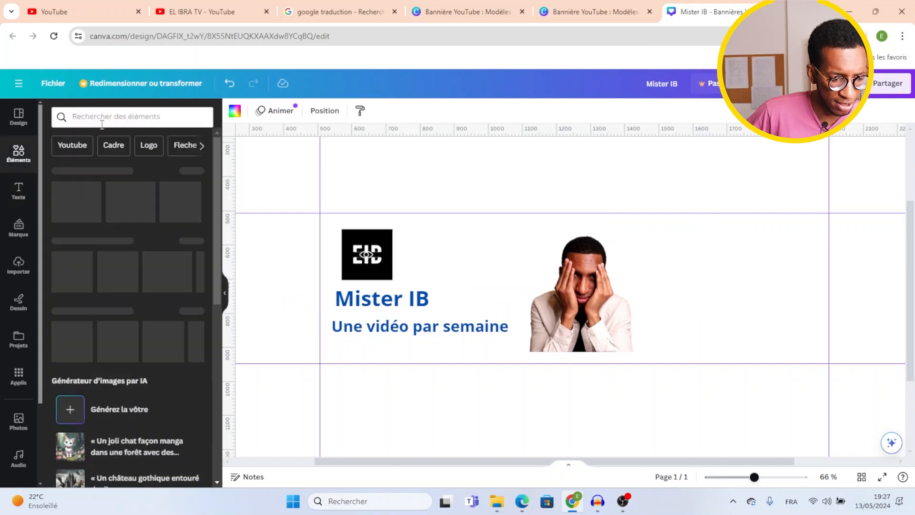
click(137, 119)
text(instagra)
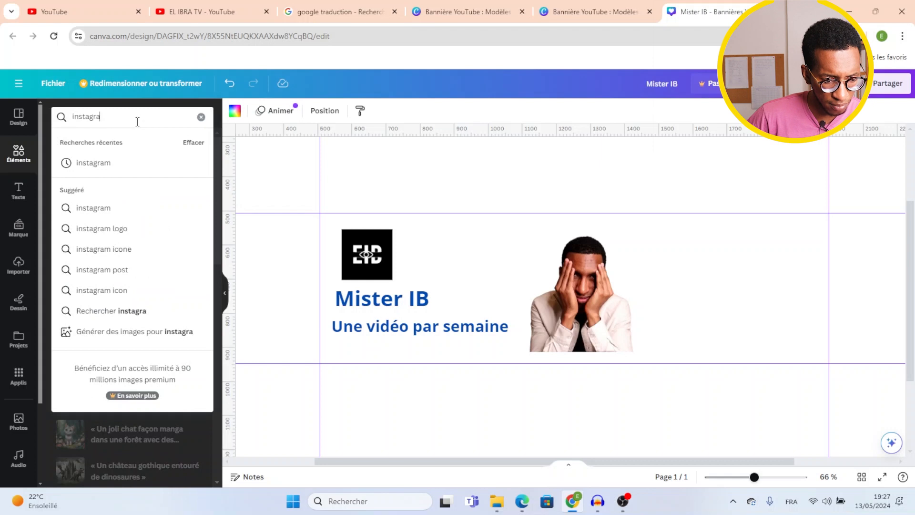
click(117, 163)
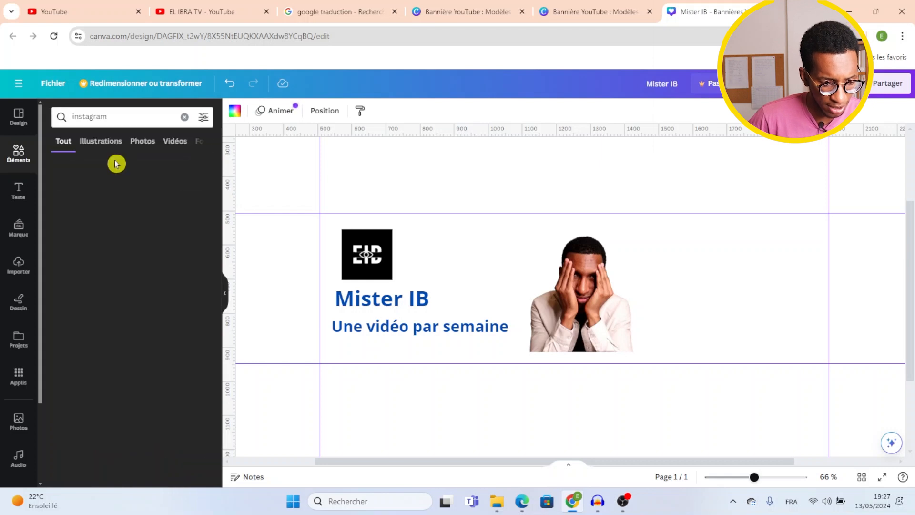
click(167, 196)
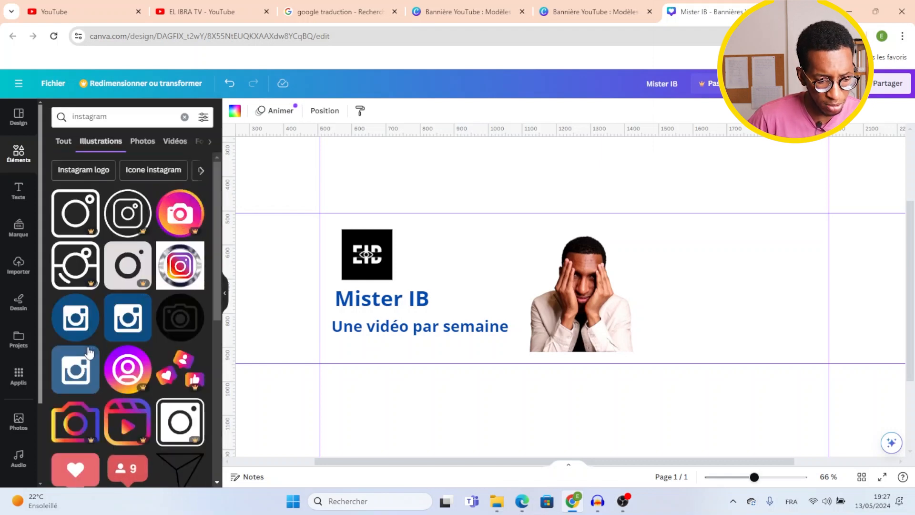
click(81, 324)
drag(485, 187, 722, 224)
Duplicate the "Mister IB" text, move the copy right of the photo, and replace its wording with the channel owner's Instagram username.
click(372, 303)
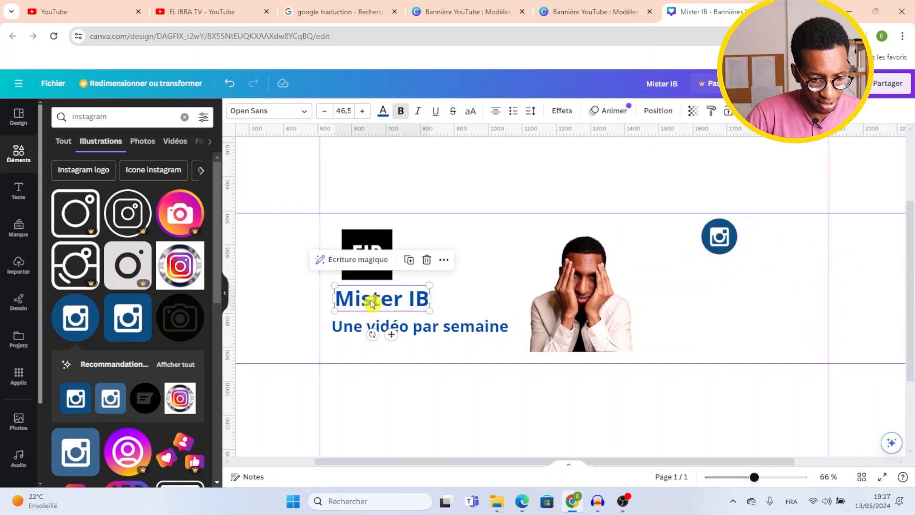
key(ctrl+d)
drag(379, 304, 384, 304)
drag(697, 278, 690, 278)
click(410, 310)
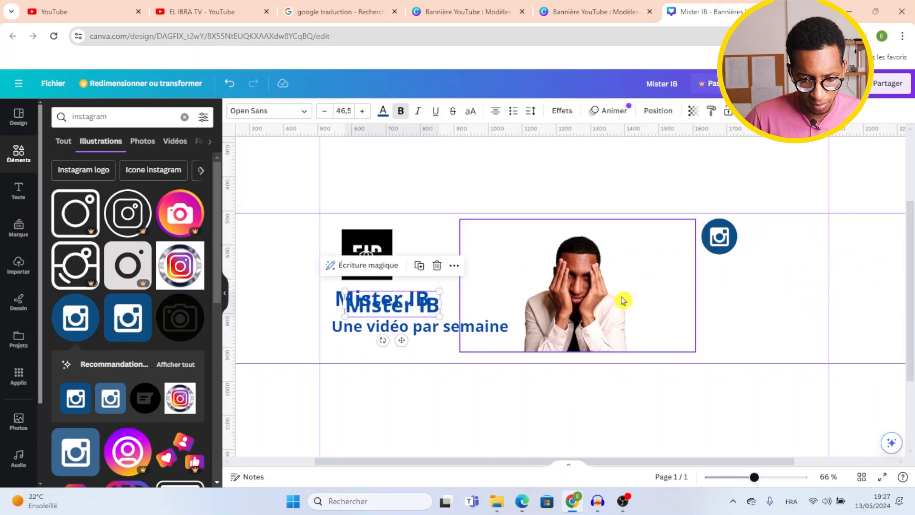
drag(404, 312, 687, 286)
text(elh)
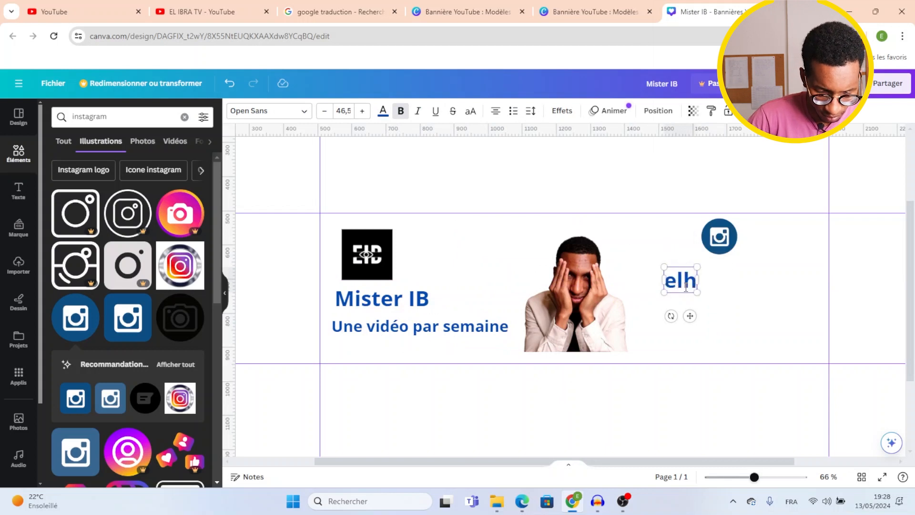
text(_ibra)
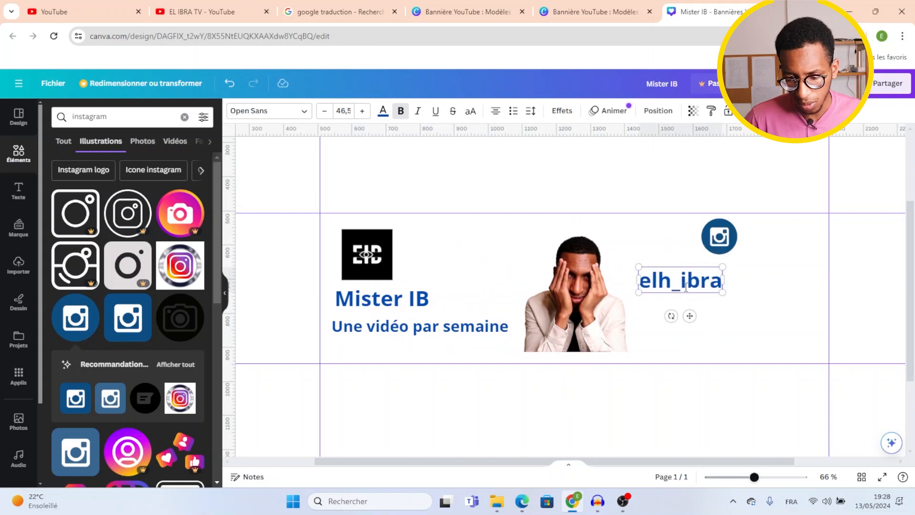
Shrink the Instagram username text and place it just right of the Instagram icon.
drag(638, 267, 680, 280)
drag(710, 316, 775, 265)
click(687, 318)
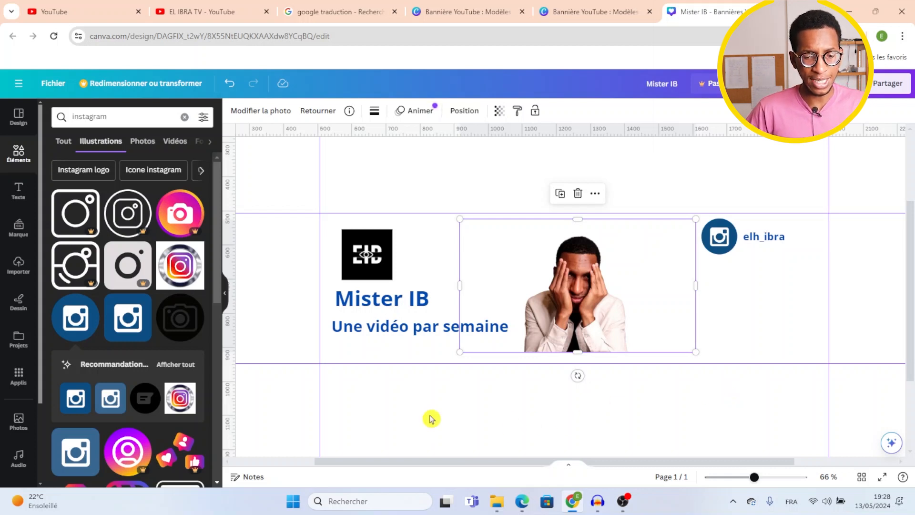
Set the banner's background to the pale pink from the cut-out photo's colour palette.
scroll(433, 388, down, 5)
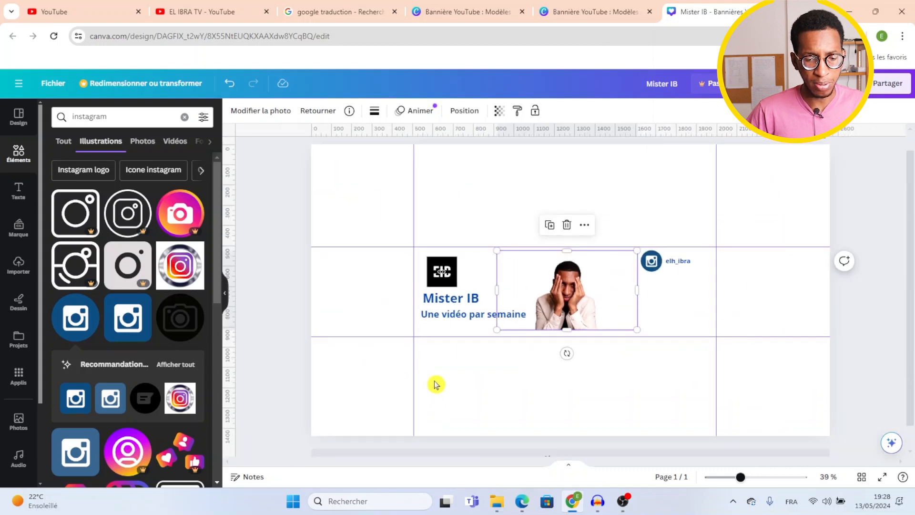
click(378, 297)
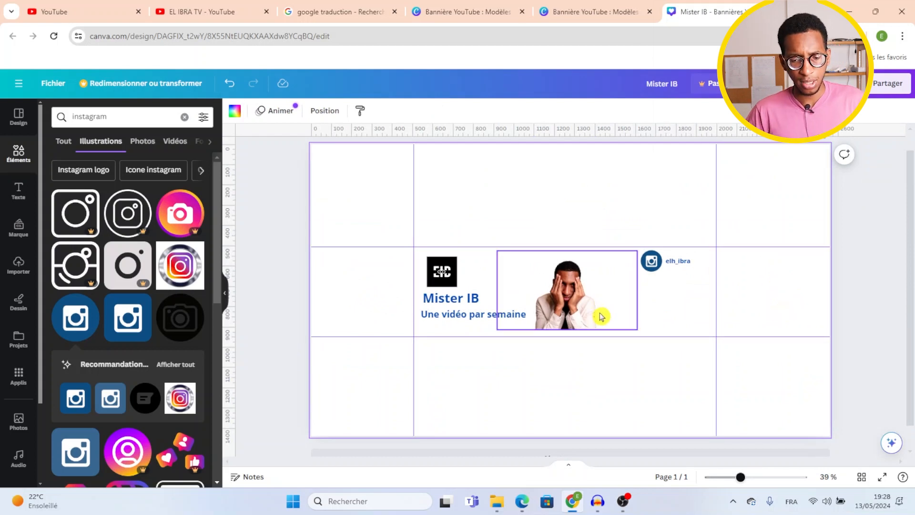
click(234, 110)
scroll(159, 235, down, 4)
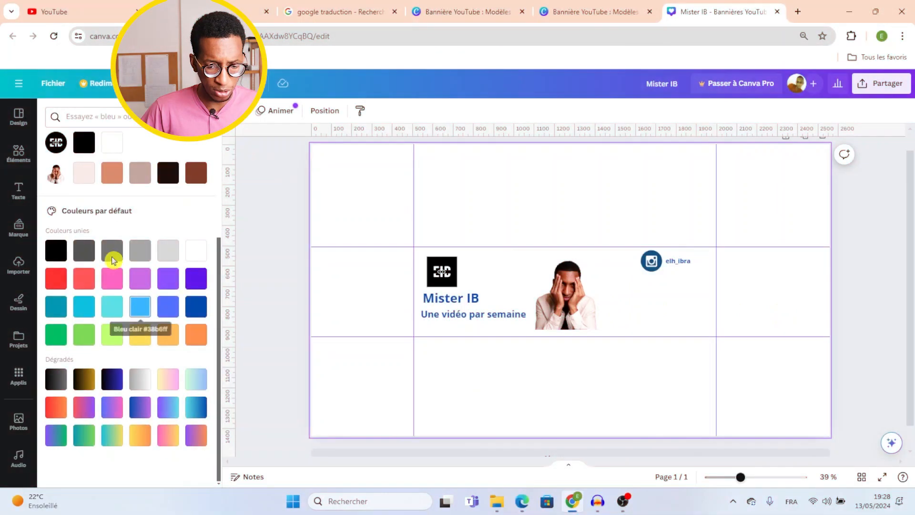
click(83, 173)
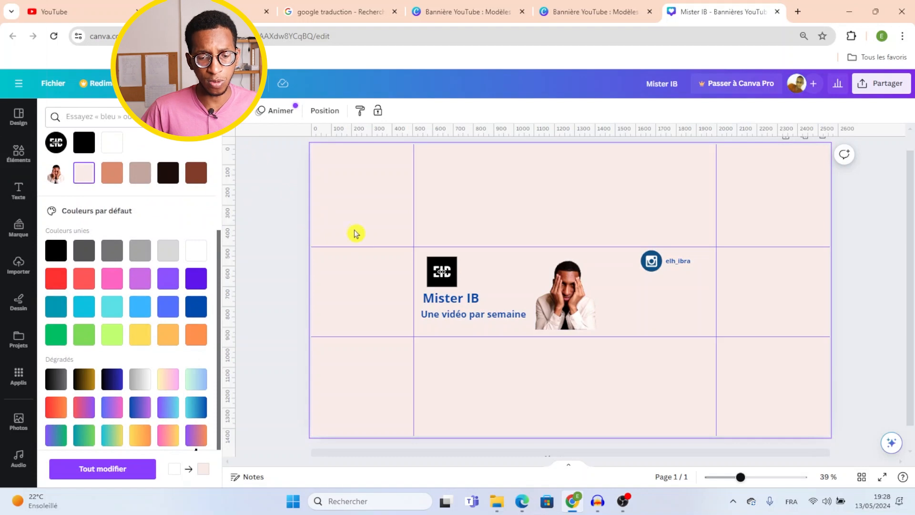
click(296, 231)
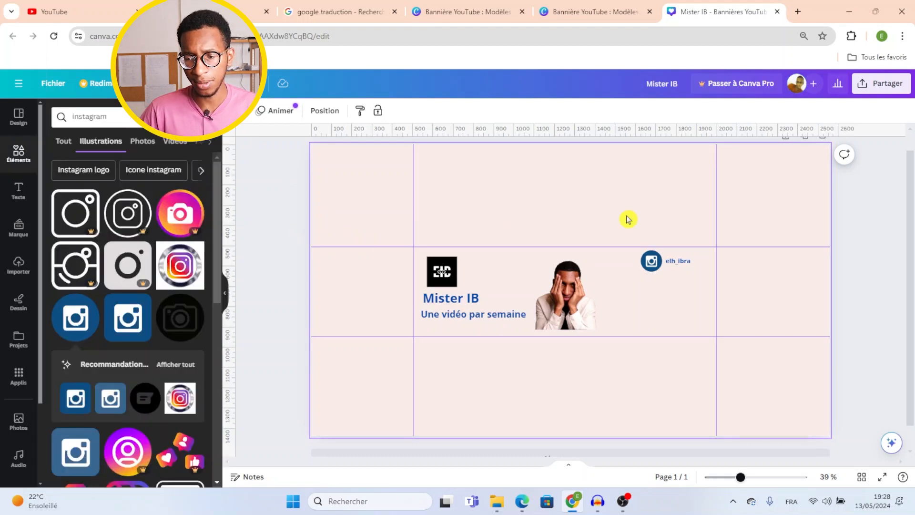
Download the finished banner design as a 2560 × 1440 px PNG file.
click(890, 86)
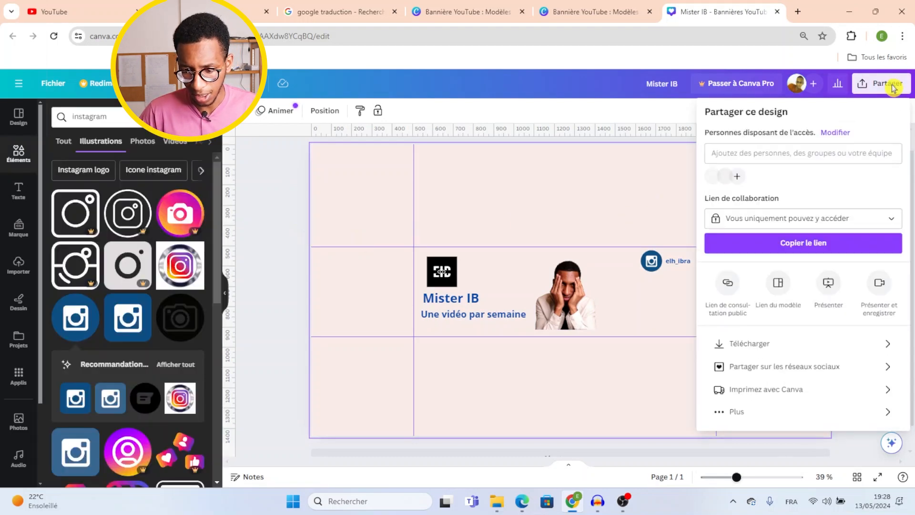
click(782, 347)
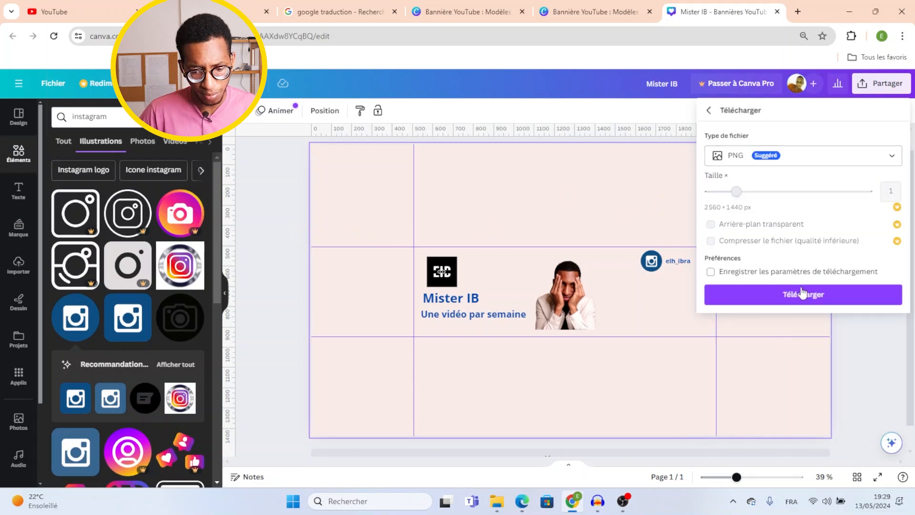
click(749, 296)
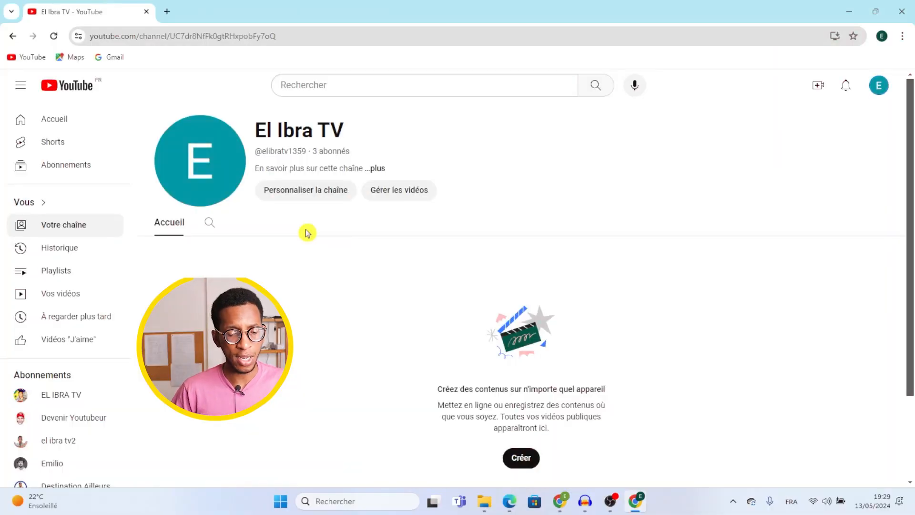
Open channel customization in YouTube Studio from the El Ibra TV channel page, dismiss the welcome message, and show the Branding settings.
click(309, 200)
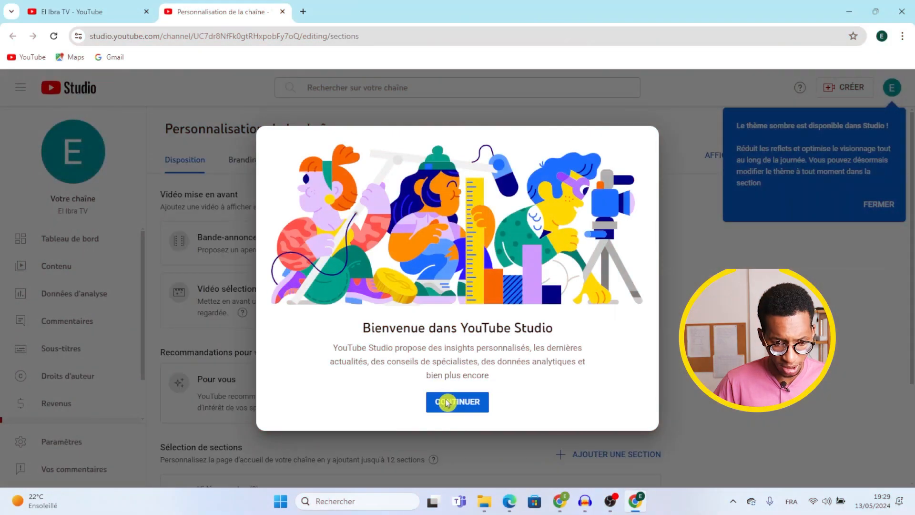
click(447, 403)
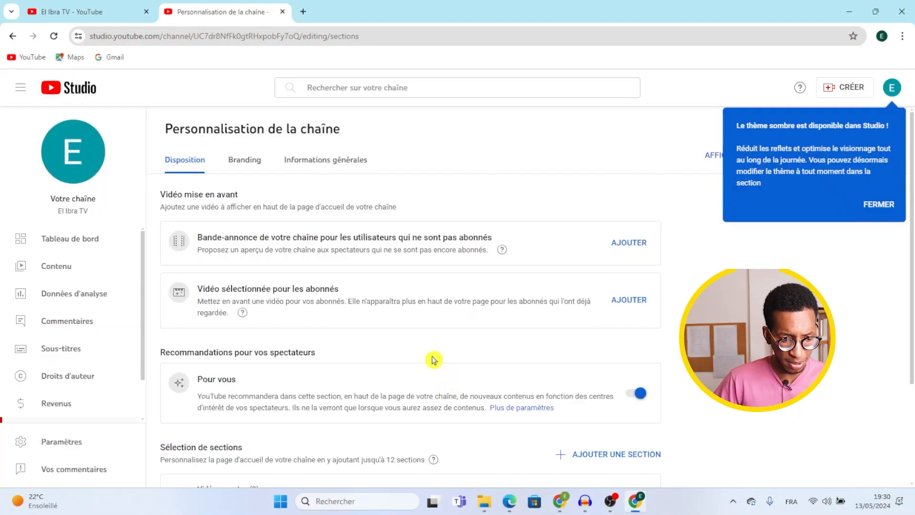
scroll(190, 248, down, 3)
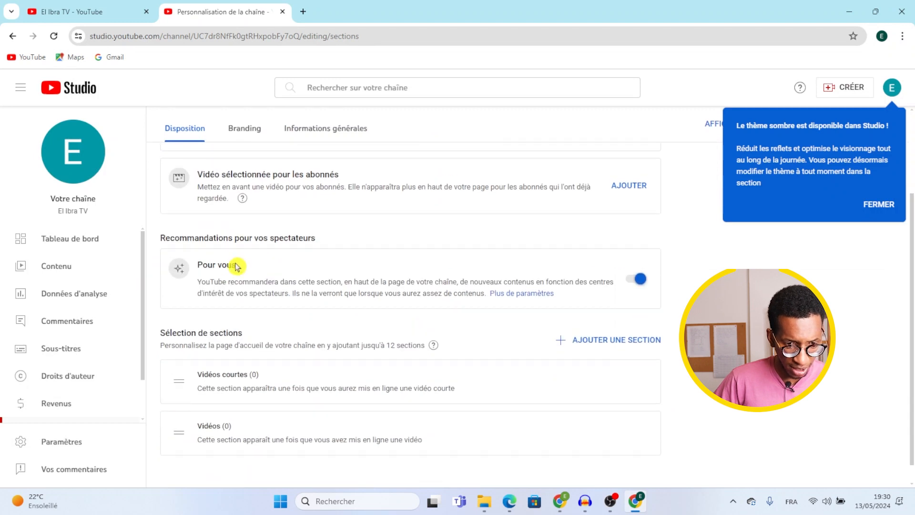
scroll(236, 265, up, 3)
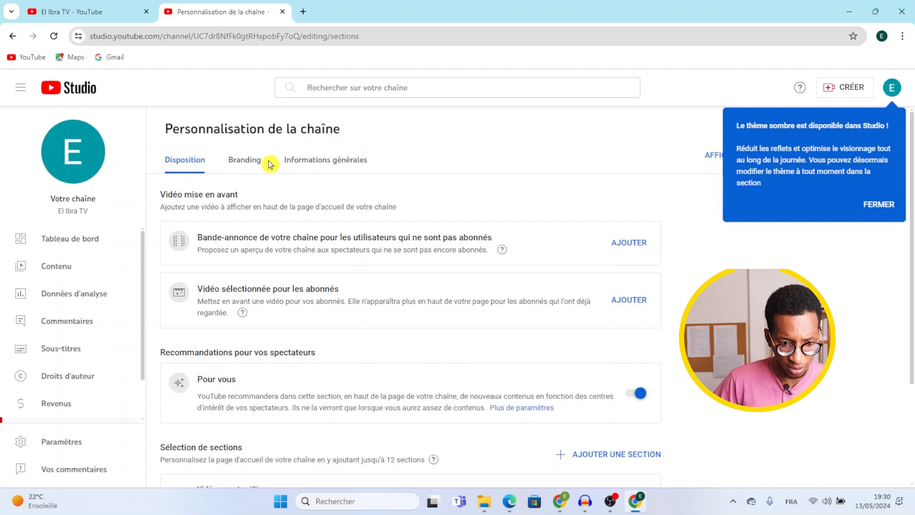
scroll(397, 221, down, 3)
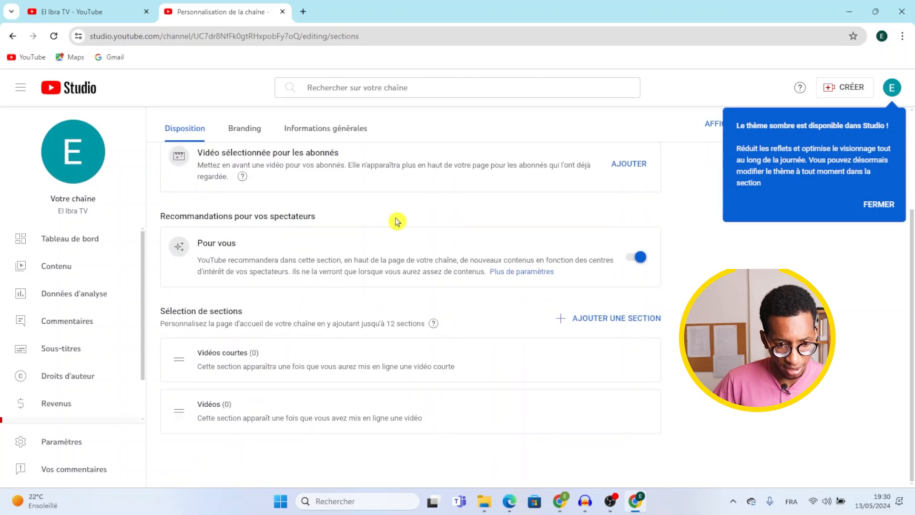
scroll(341, 259, up, 3)
click(247, 162)
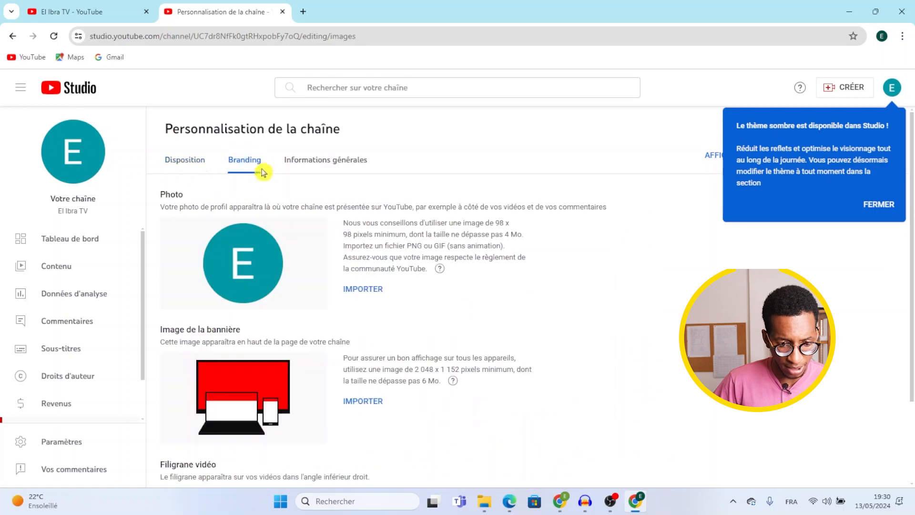
Import the Mister IB image from the Téléchargements folder as the channel's banner and accept its default framing.
scroll(468, 251, down, 2)
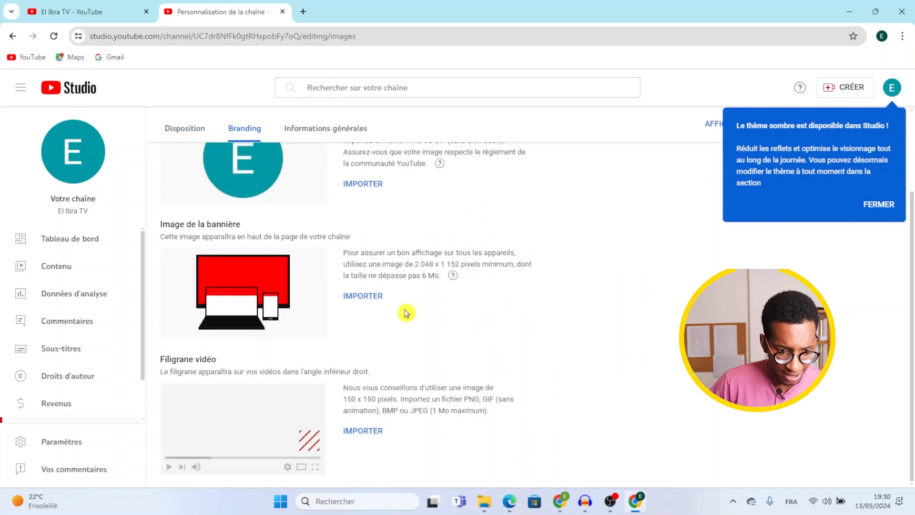
scroll(250, 245, up, 3)
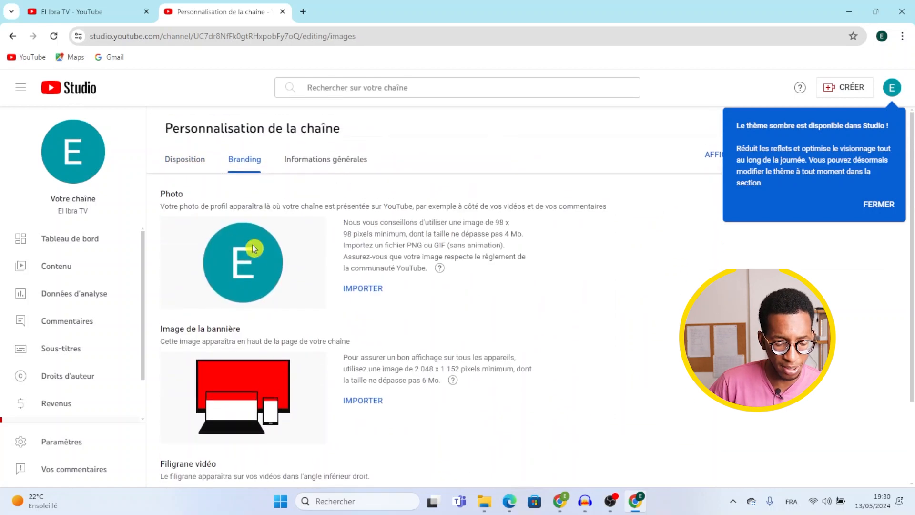
scroll(269, 263, down, 2)
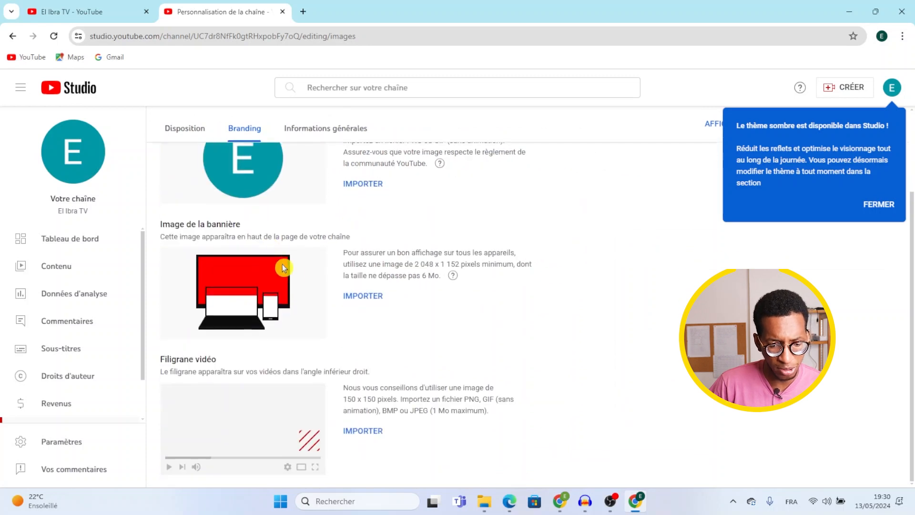
click(363, 297)
click(49, 139)
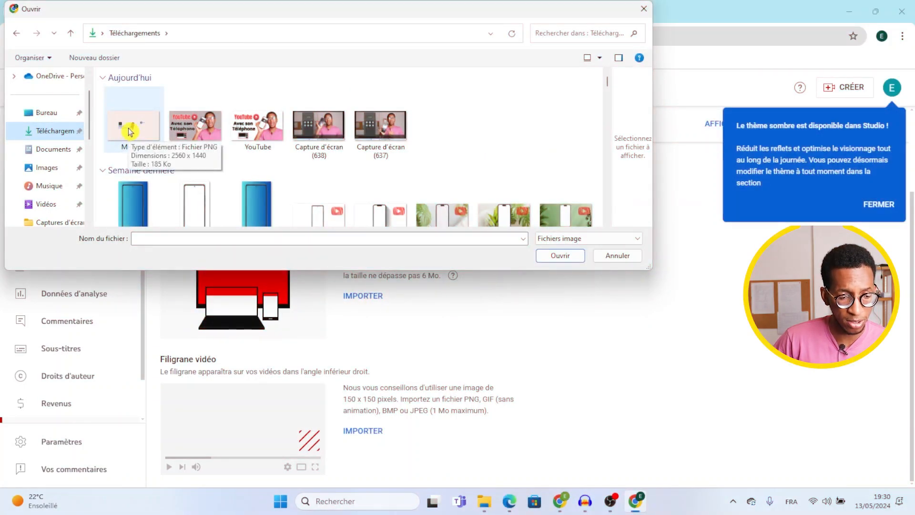
click(128, 131)
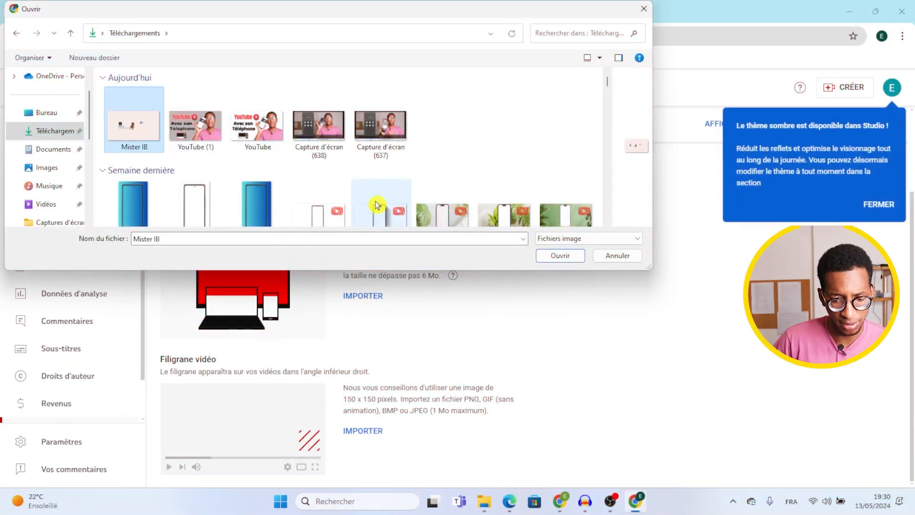
click(554, 257)
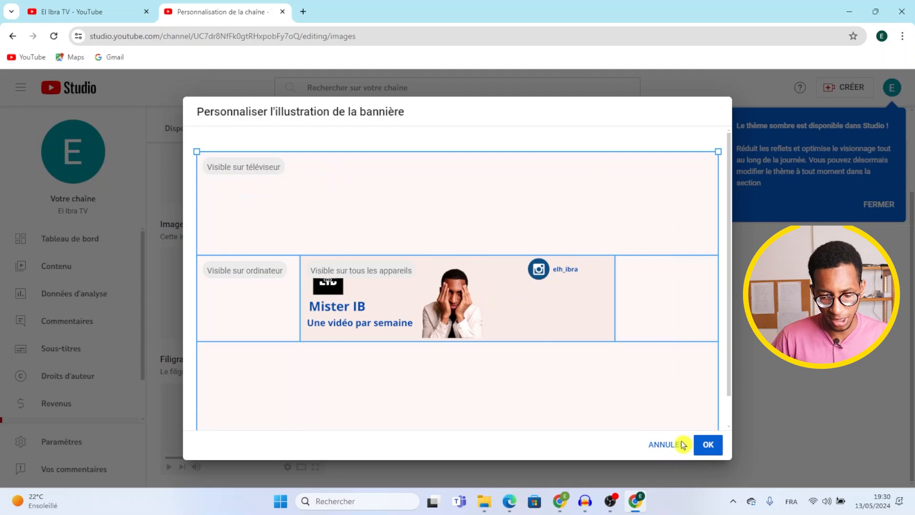
click(712, 453)
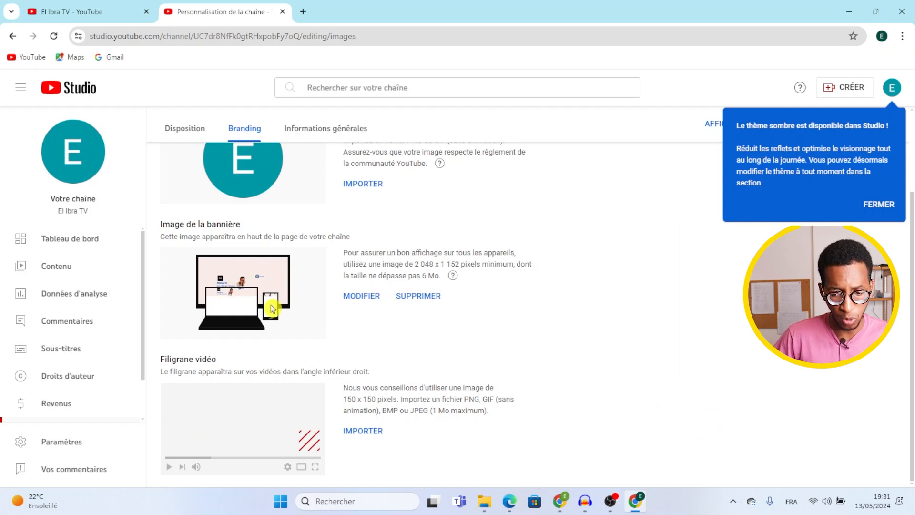
Close the dark theme notice and publish the channel's branding changes.
scroll(465, 314, up, 3)
click(881, 202)
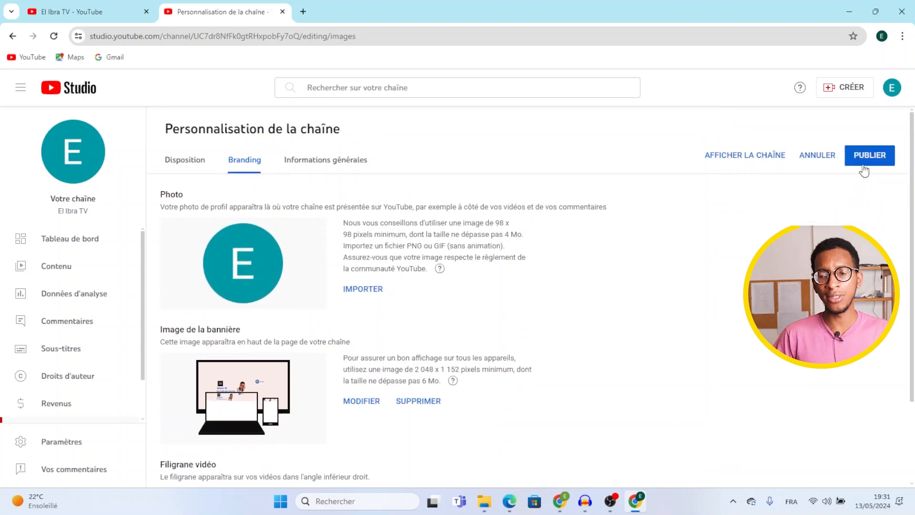
click(872, 160)
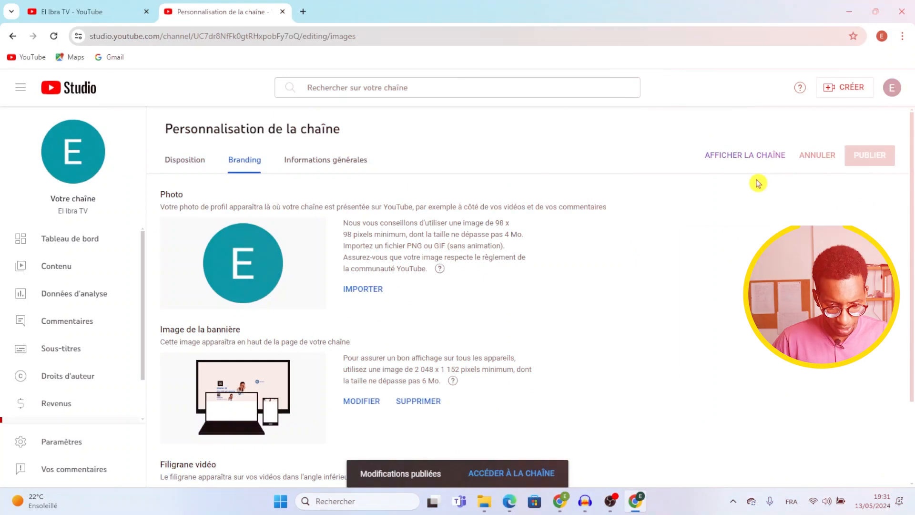
View the new banner on the published channel page, and the other EL IBRA TV channel's existing banner for comparison.
click(511, 474)
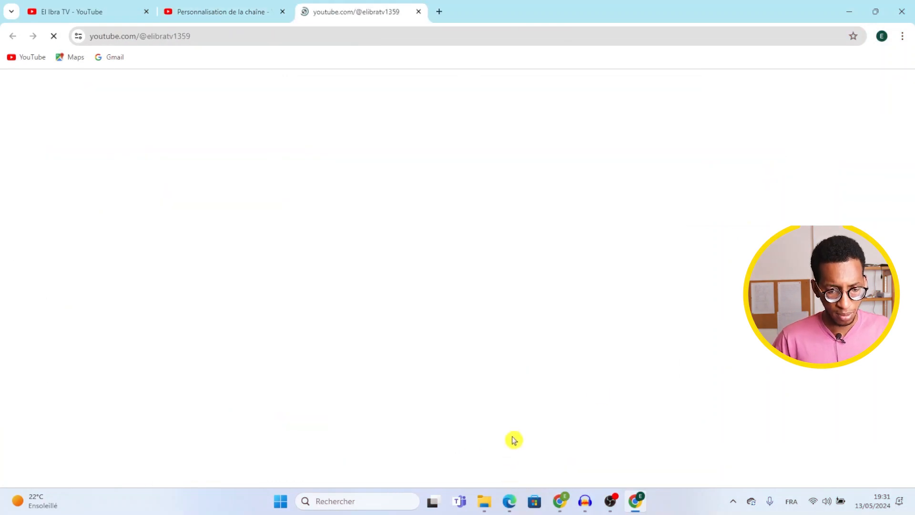
mouse_move(565, 221)
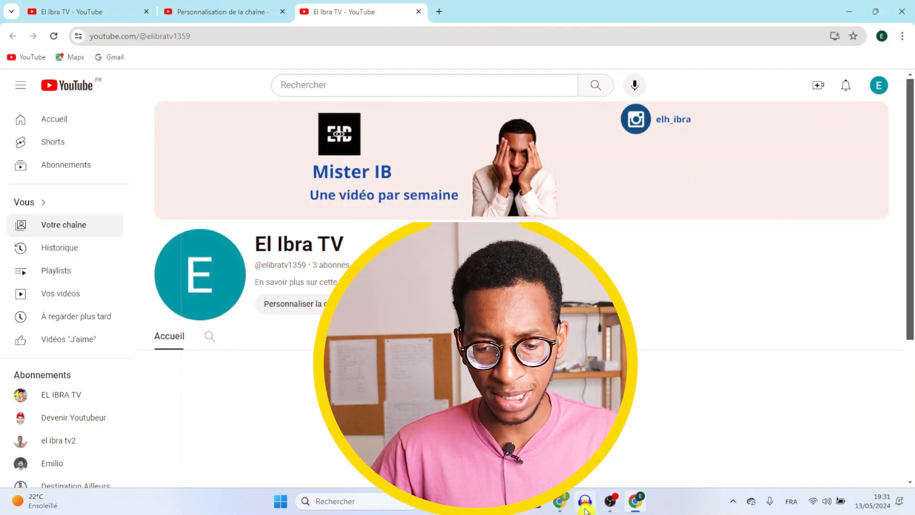
click(566, 507)
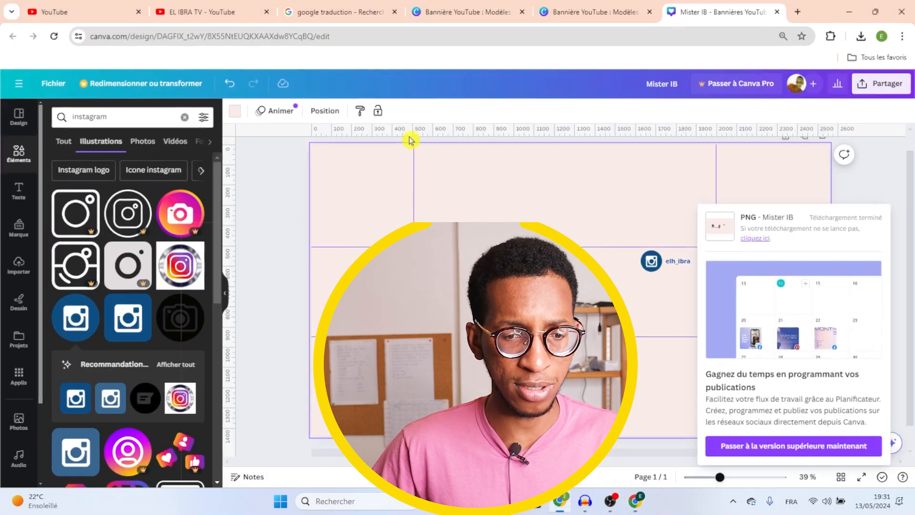
click(209, 9)
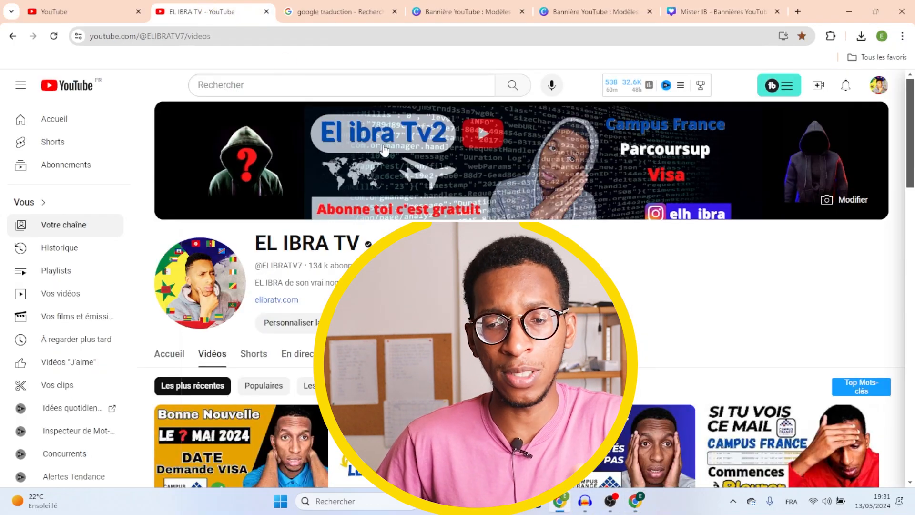